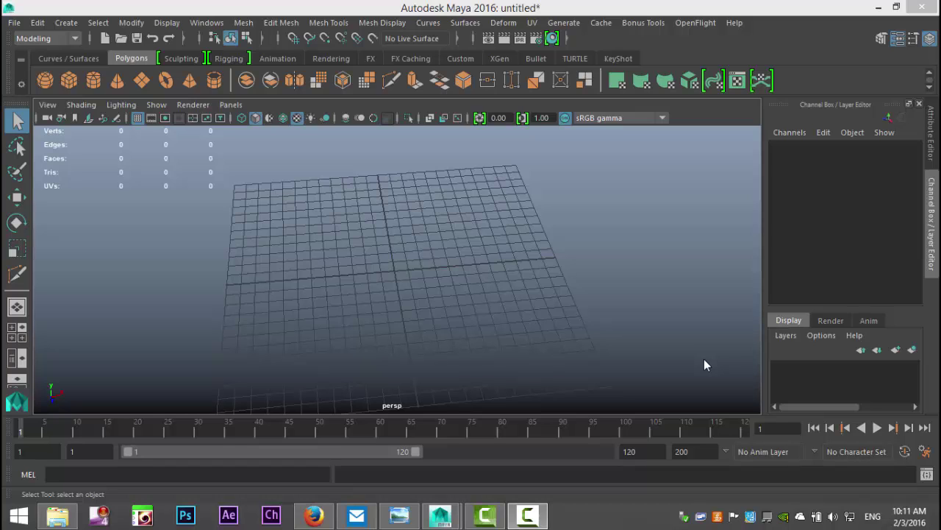
- Orbit the perspective view to face the empty ground grid
{"action": "left_click_drag", "start_coordinate": [664, 375], "coordinate": [607, 309], "text": "alt"}
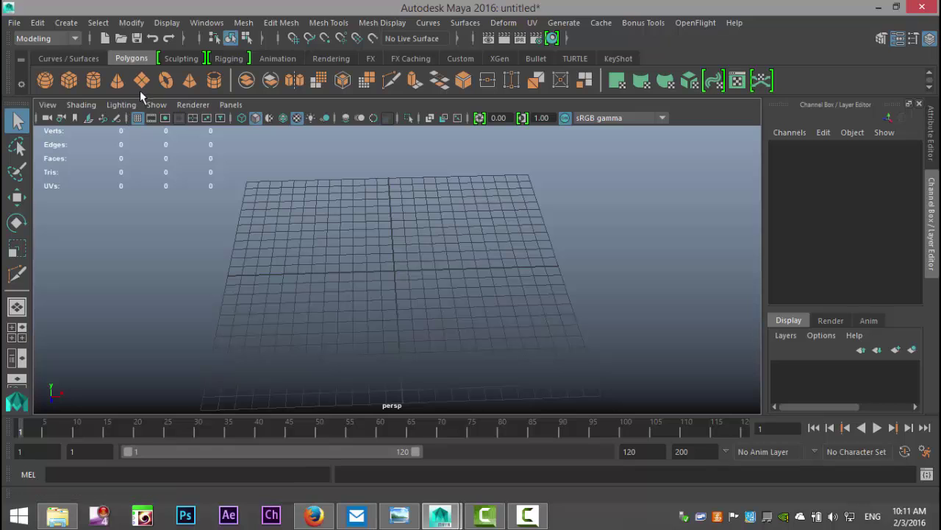
- Create a polygon cube at the grid centre and flatten it to Scale Y 0.181
{"action": "left_click", "coordinate": [72, 81]}
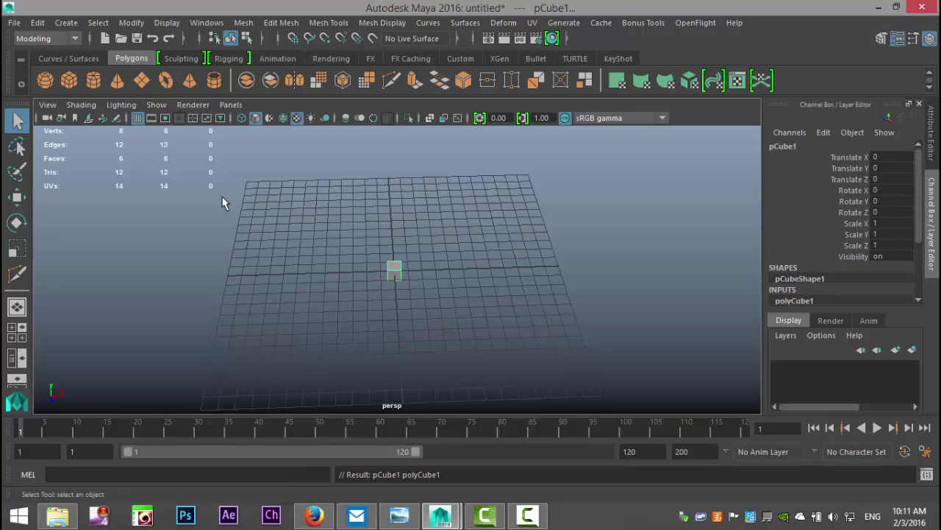
{"action": "scroll", "coordinate": [482, 324], "scroll_direction": "up", "scroll_amount": 8}
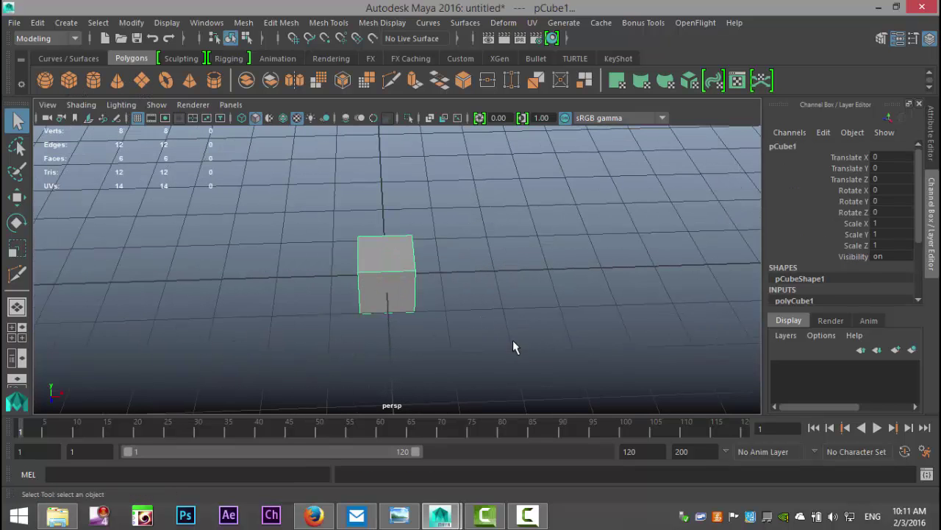
{"action": "key", "text": "r"}
{"action": "left_click_drag", "start_coordinate": [385, 223], "coordinate": [389, 270]}
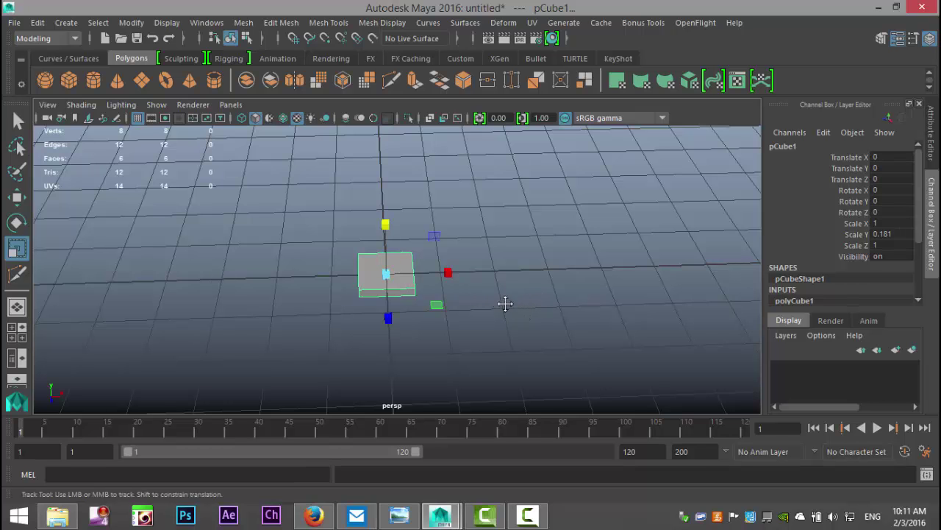
- Switch to a full top view and duplicate the flat tile as pCube2
{"action": "left_click_drag", "start_coordinate": [505, 302], "coordinate": [500, 349], "text": "alt"}
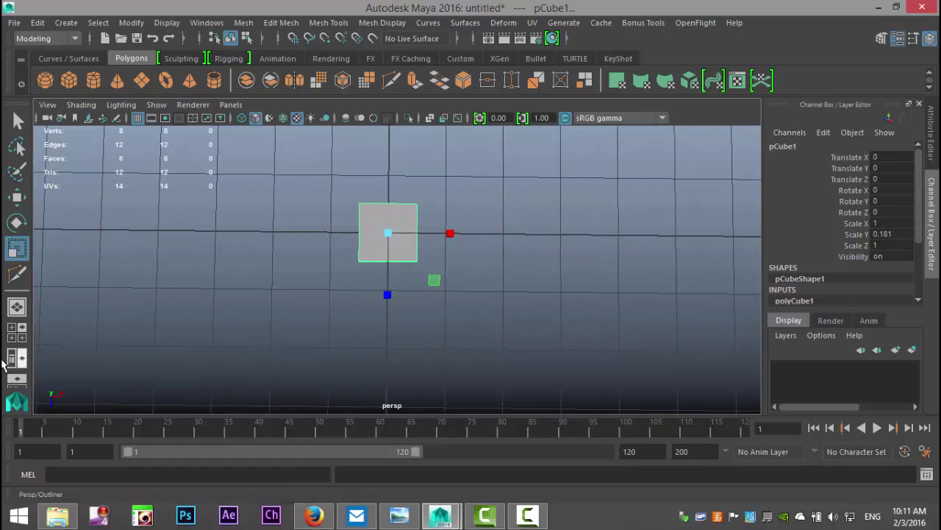
{"action": "left_click", "coordinate": [21, 339]}
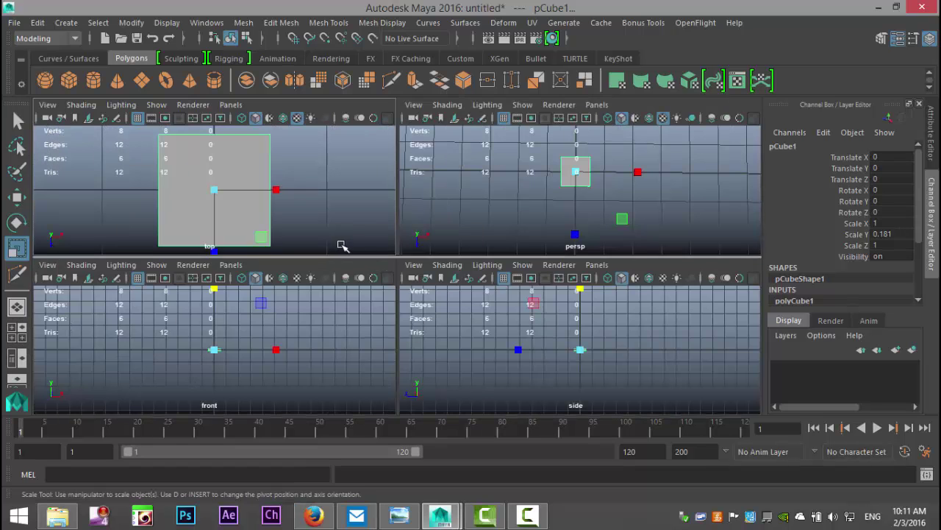
{"action": "key", "text": "space"}
{"action": "scroll", "coordinate": [340, 227], "scroll_direction": "down", "scroll_amount": 3}
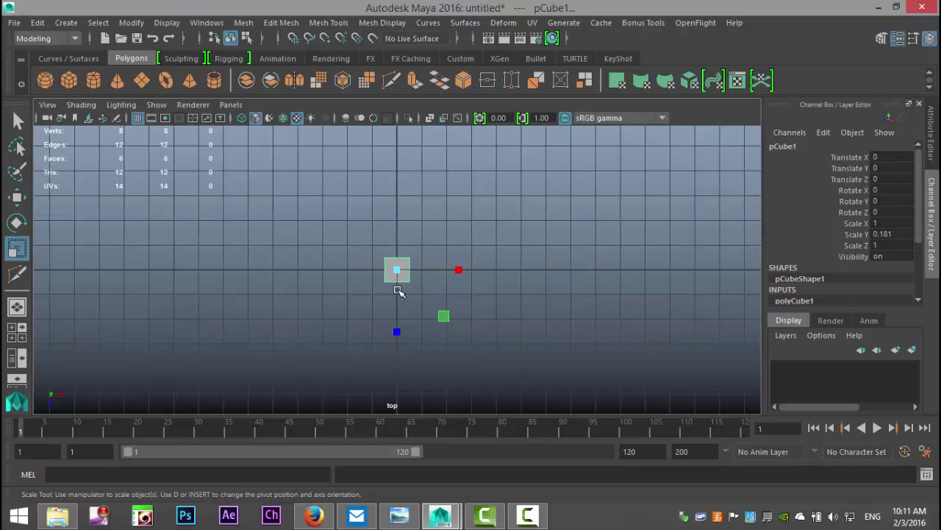
{"action": "scroll", "coordinate": [523, 350], "scroll_direction": "up", "scroll_amount": 2}
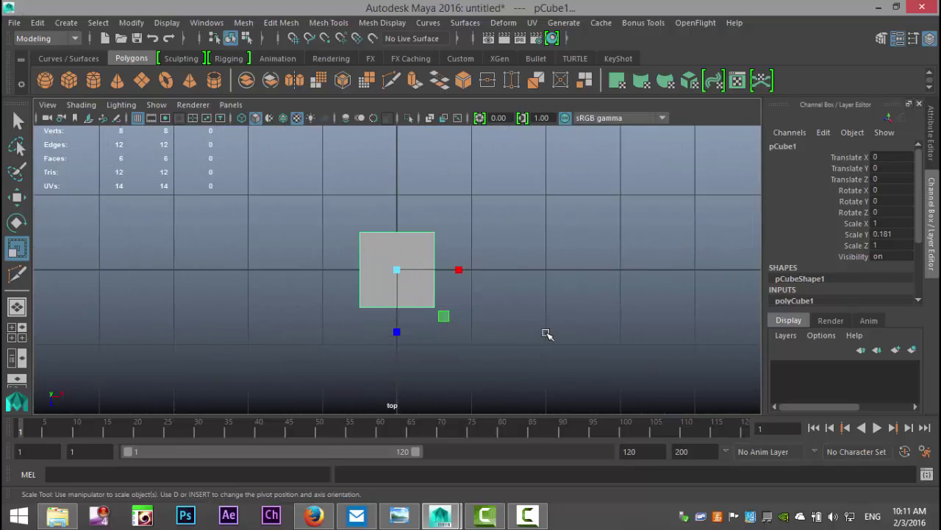
{"action": "key", "text": "ctrl+d"}
- Place the copy beside the original and repeat copies to fill a row of five tiles
{"action": "key", "text": "w"}
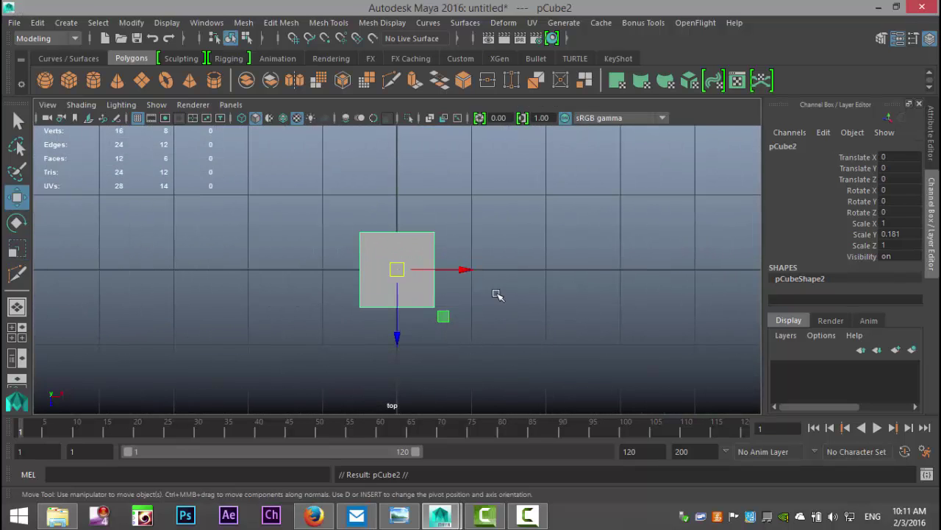
{"action": "left_click_drag", "start_coordinate": [464, 272], "coordinate": [546, 277]}
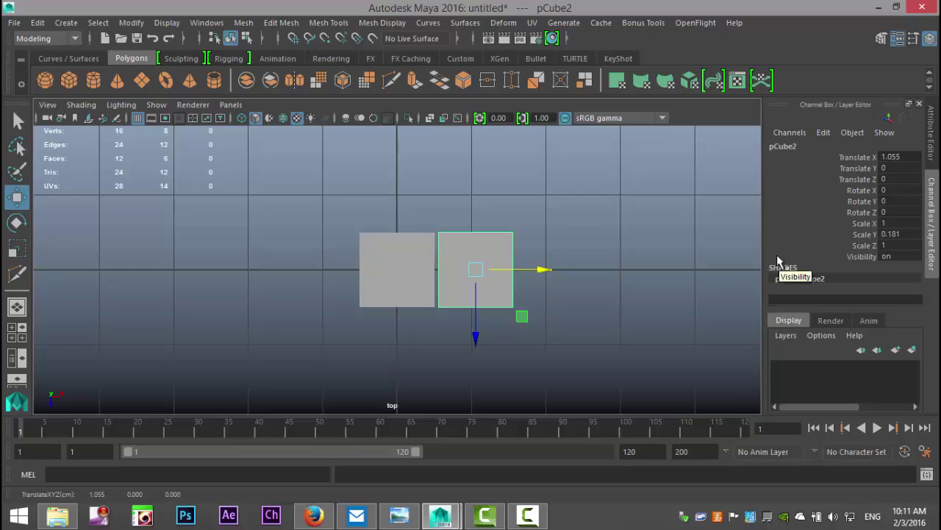
{"action": "key", "text": "shift+d"}
{"action": "key", "text": "shift+d"}
{"action": "key", "text": "shift+d"}
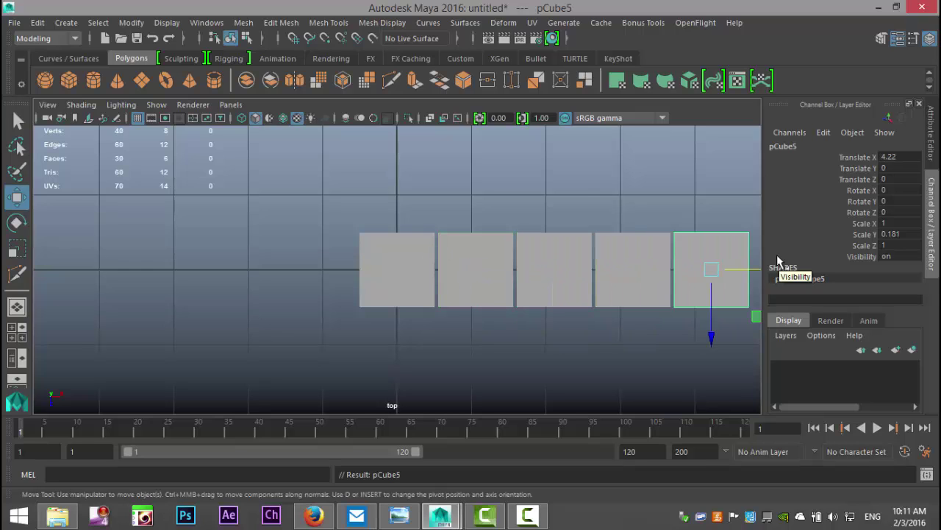
- Duplicate the five-tile row downward repeatedly to make seven rows, then deselect
{"action": "middle_click_drag", "start_coordinate": [510, 351], "coordinate": [394, 332], "text": "alt"}
{"action": "left_click_drag", "start_coordinate": [234, 190], "coordinate": [609, 276]}
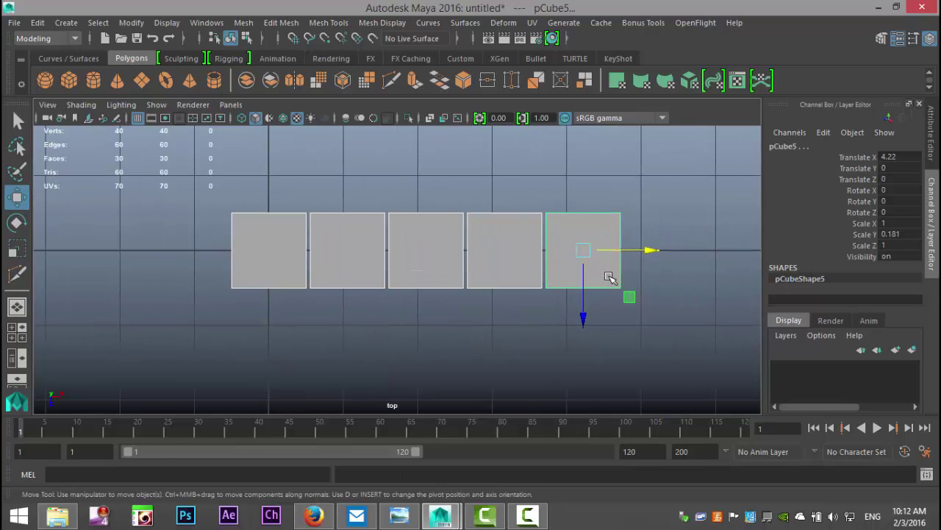
{"action": "key", "text": "ctrl+d"}
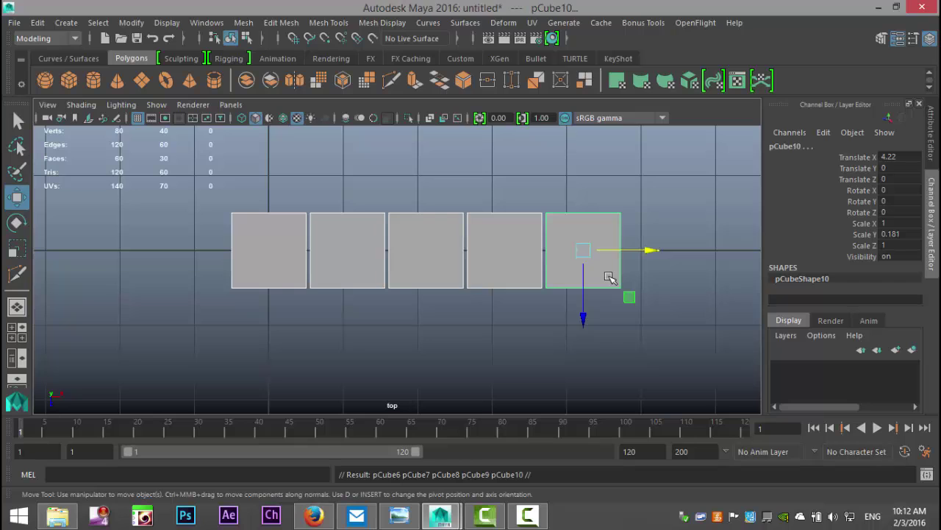
{"action": "left_click_drag", "start_coordinate": [583, 318], "coordinate": [592, 398]}
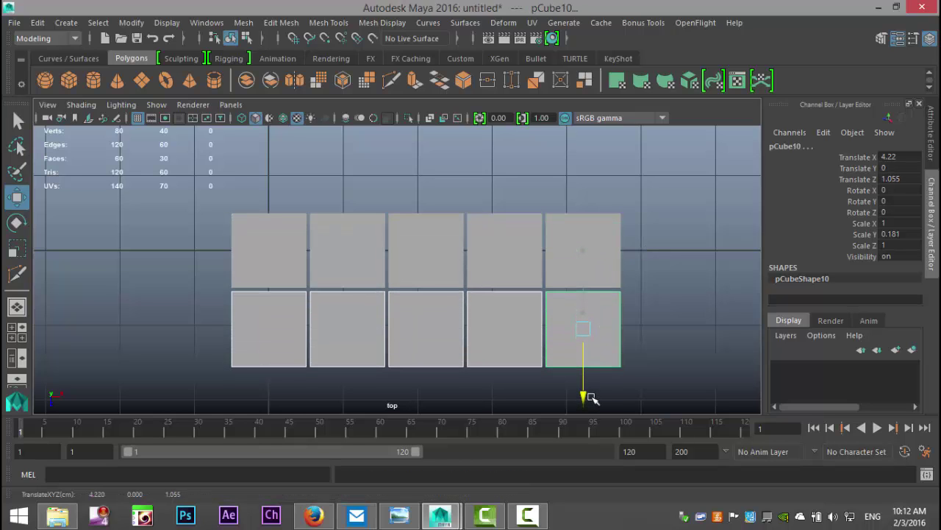
{"action": "scroll", "coordinate": [662, 331], "scroll_direction": "down", "scroll_amount": 4}
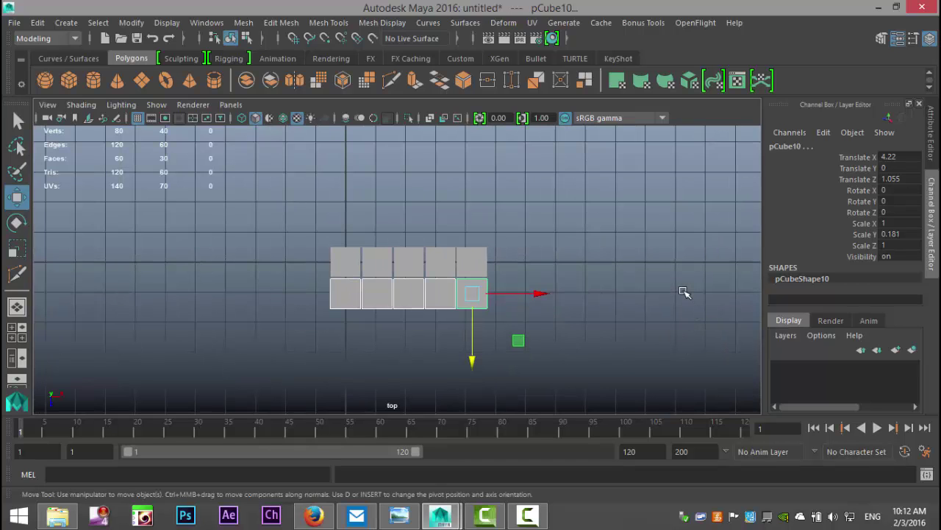
{"action": "key", "text": "shift+d"}
{"action": "key", "text": "shift+d"}
{"action": "key", "text": "shift+d"}
{"action": "key", "text": "shift+d"}
{"action": "key", "text": "shift+d"}
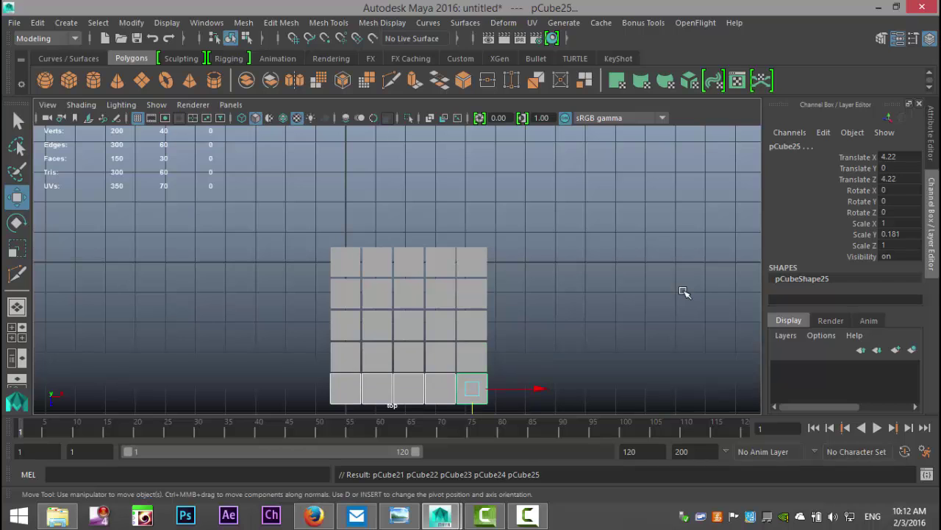
{"action": "scroll", "coordinate": [647, 246], "scroll_direction": "down", "scroll_amount": 4}
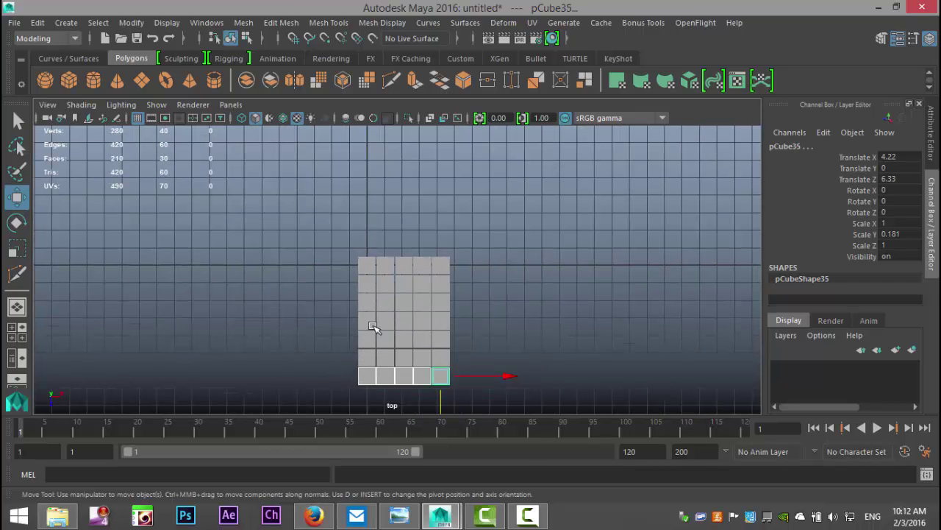
{"action": "left_click", "coordinate": [486, 287]}
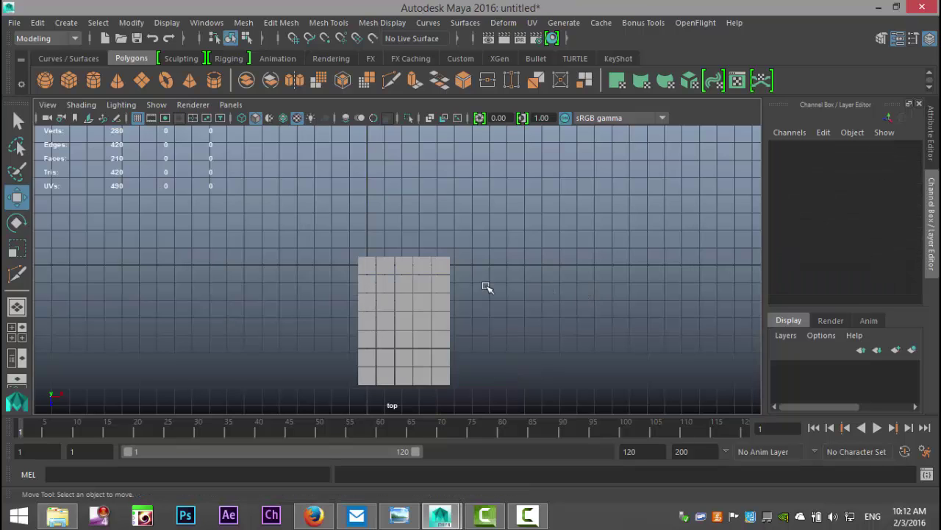
- Select the whole 5-by-7 tile grid and shift it up and slightly right
{"action": "left_click_drag", "start_coordinate": [290, 231], "coordinate": [542, 429]}
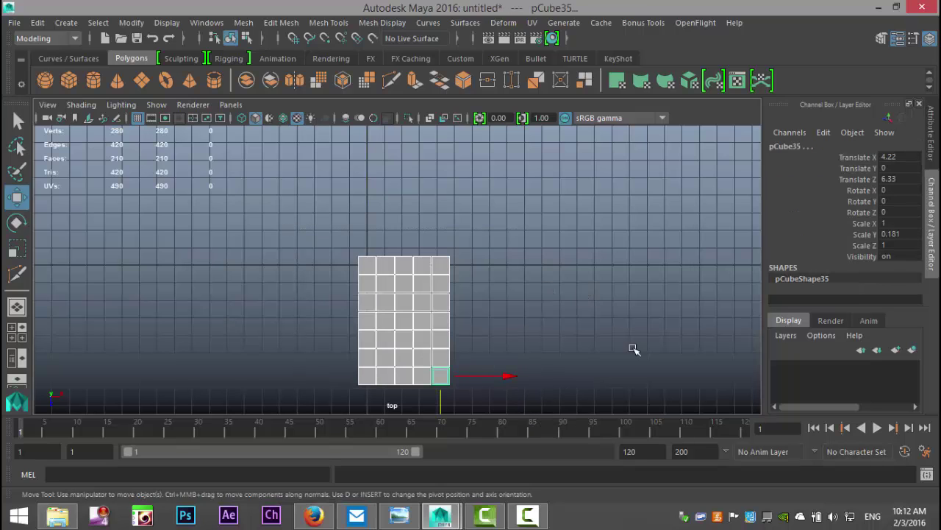
{"action": "middle_click_drag", "start_coordinate": [532, 289], "coordinate": [513, 220], "text": "alt"}
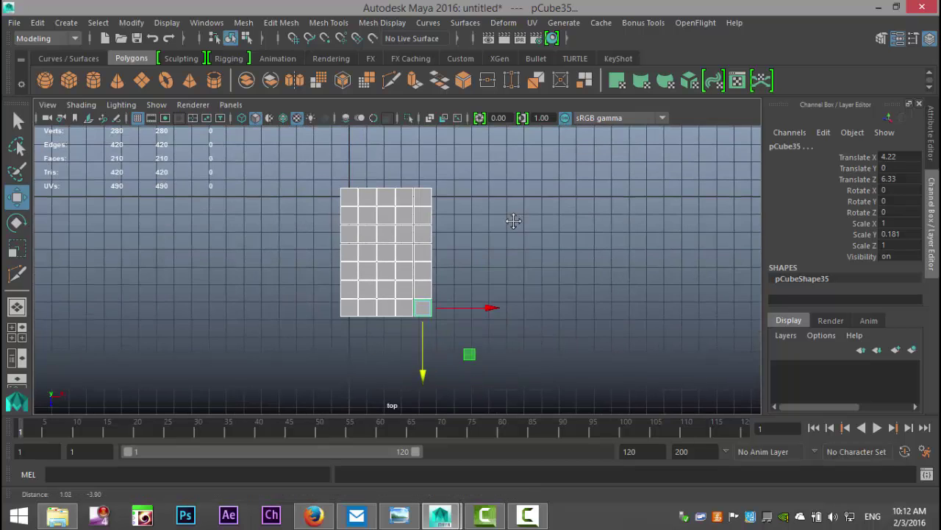
{"action": "left_click_drag", "start_coordinate": [422, 378], "coordinate": [457, 388]}
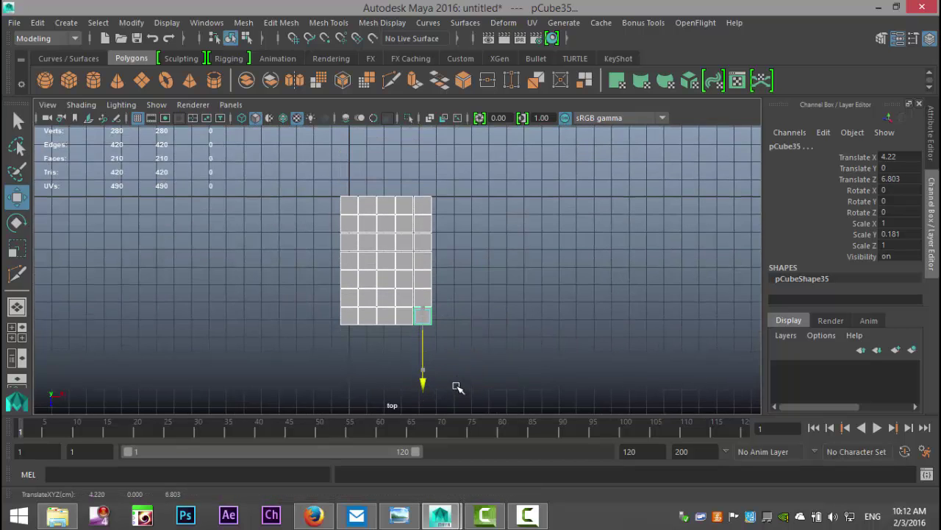
{"action": "left_click_drag", "start_coordinate": [490, 317], "coordinate": [499, 316]}
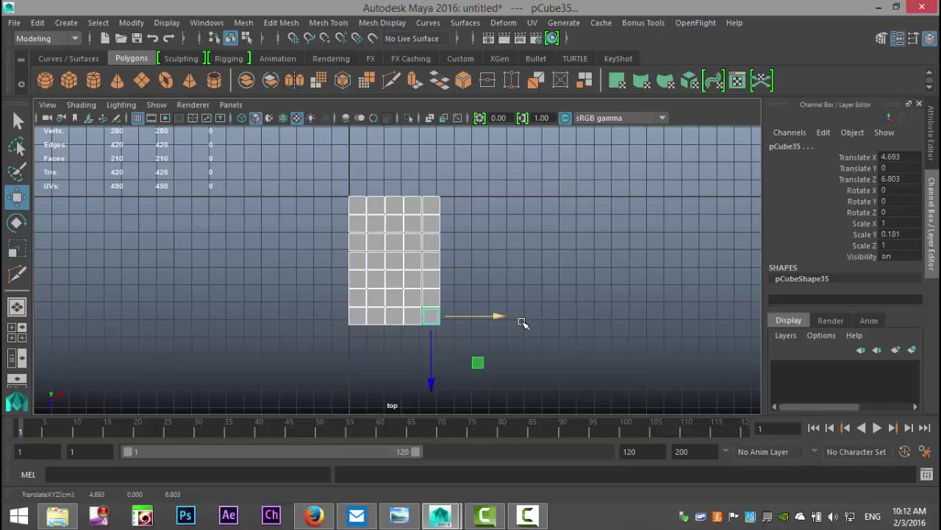
{"action": "middle_click_drag", "start_coordinate": [551, 315], "coordinate": [435, 330], "text": "alt"}
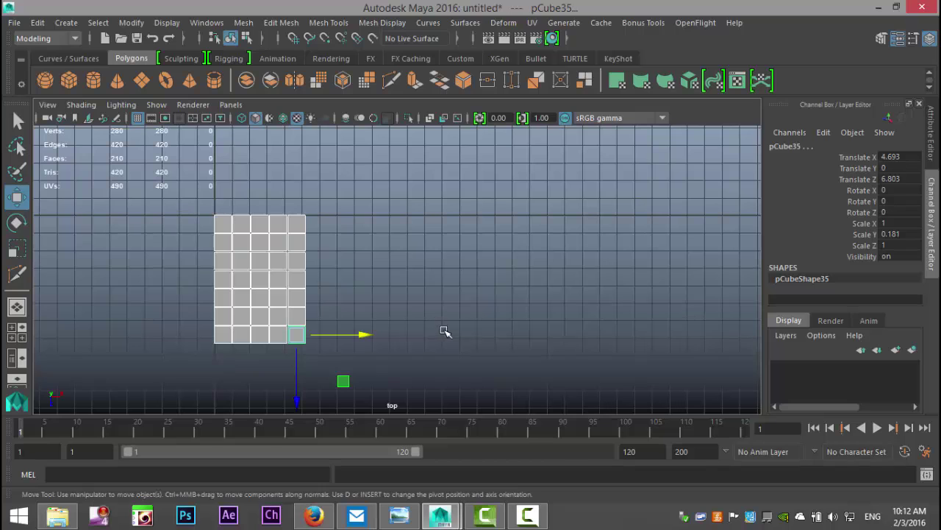
- Duplicate the grid into a row of ten panels spaced side by side
{"action": "key", "text": "ctrl+d"}
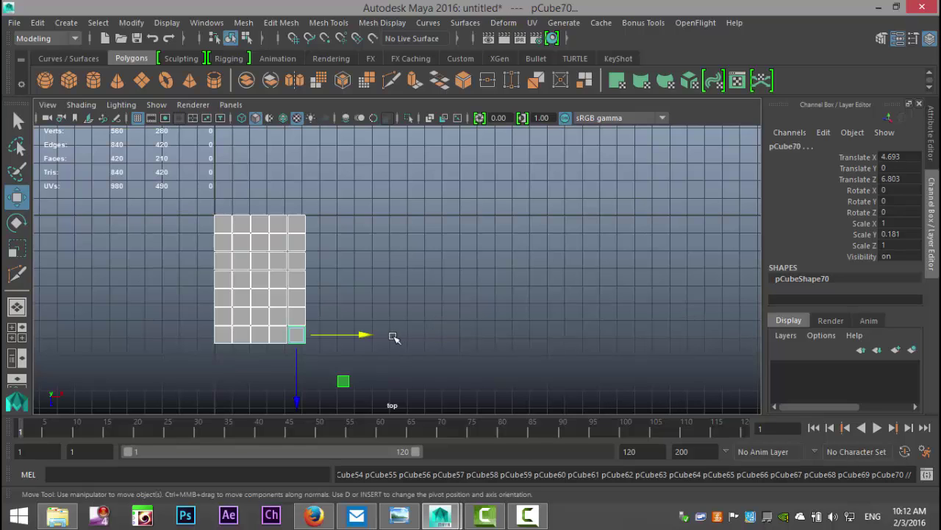
{"action": "left_click_drag", "start_coordinate": [364, 334], "coordinate": [475, 354]}
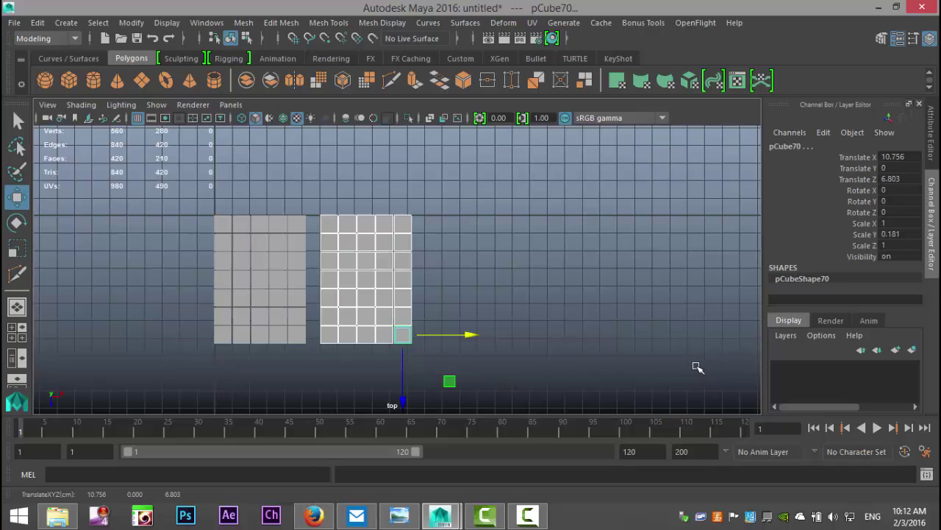
{"action": "key", "text": "shift+d"}
{"action": "key", "text": "shift+d"}
{"action": "key", "text": "shift+d"}
{"action": "key", "text": "shift+d"}
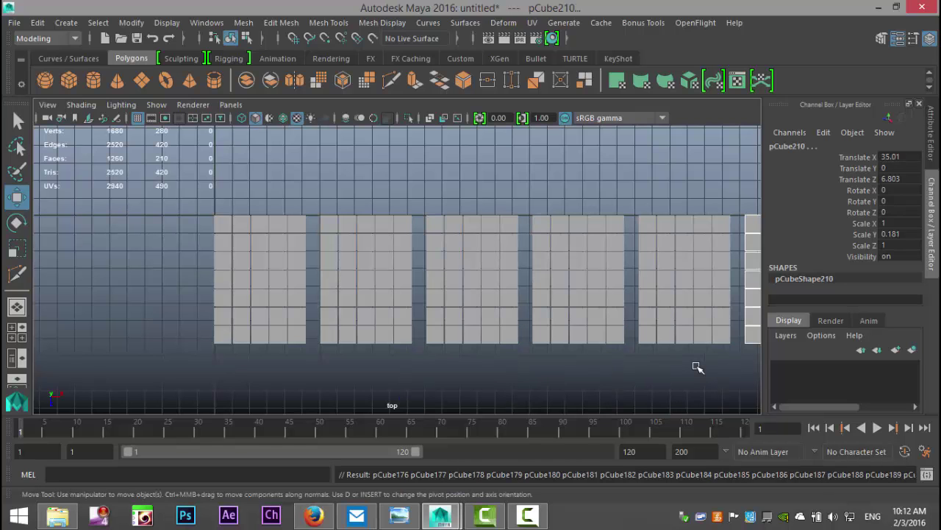
{"action": "key", "text": "shift+d"}
{"action": "key", "text": "shift+d"}
{"action": "key", "text": "shift+d"}
{"action": "key", "text": "shift+d"}
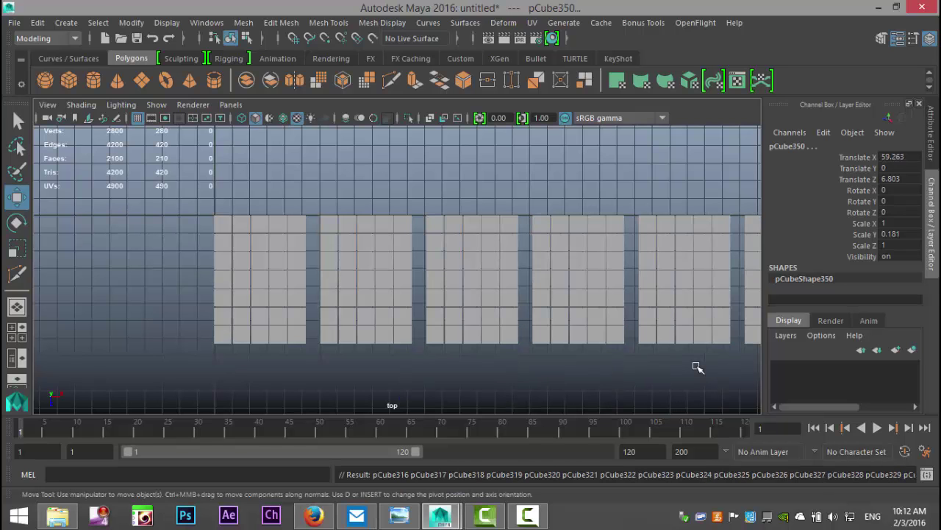
{"action": "scroll", "coordinate": [507, 315], "scroll_direction": "down", "scroll_amount": 2}
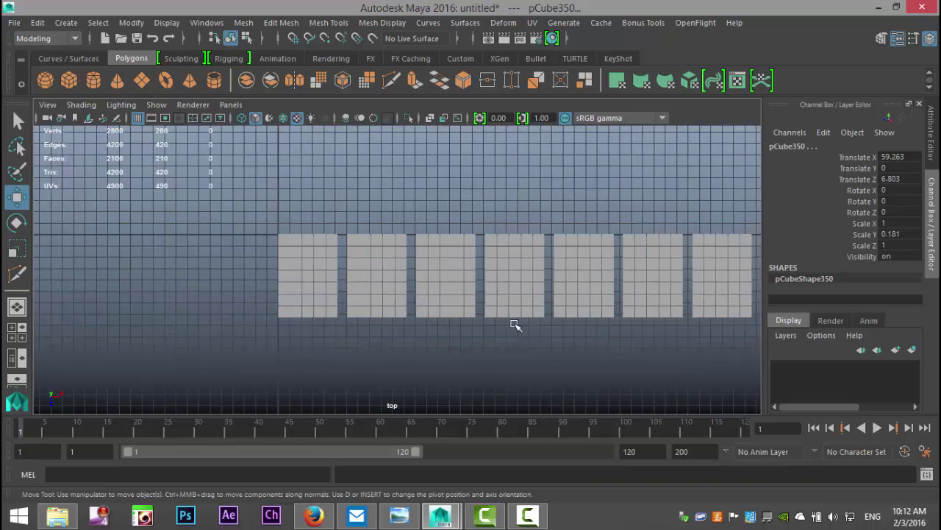
{"action": "scroll", "coordinate": [514, 326], "scroll_direction": "down", "scroll_amount": 3}
{"action": "middle_click_drag", "start_coordinate": [511, 331], "coordinate": [243, 385], "text": "alt"}
{"action": "scroll", "coordinate": [412, 330], "scroll_direction": "up", "scroll_amount": 4}
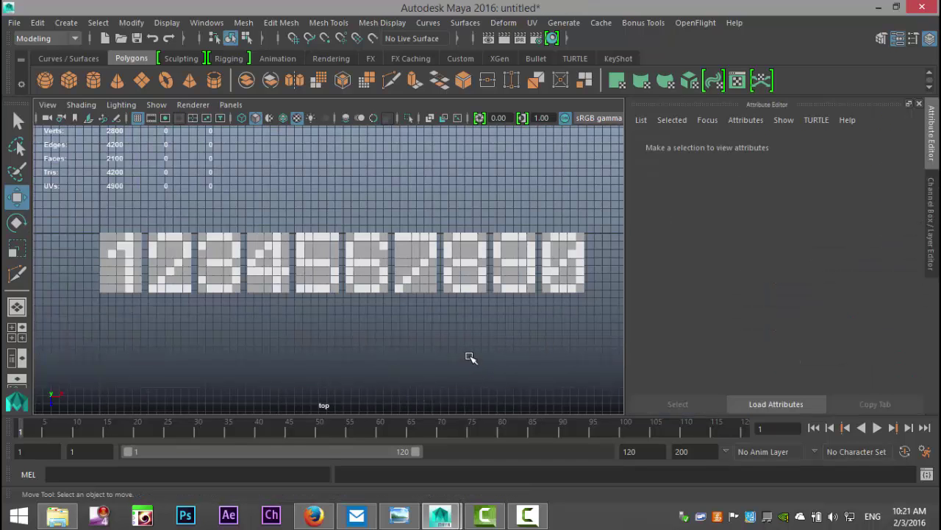
{"action": "scroll", "coordinate": [467, 355], "scroll_direction": "up", "scroll_amount": 5}
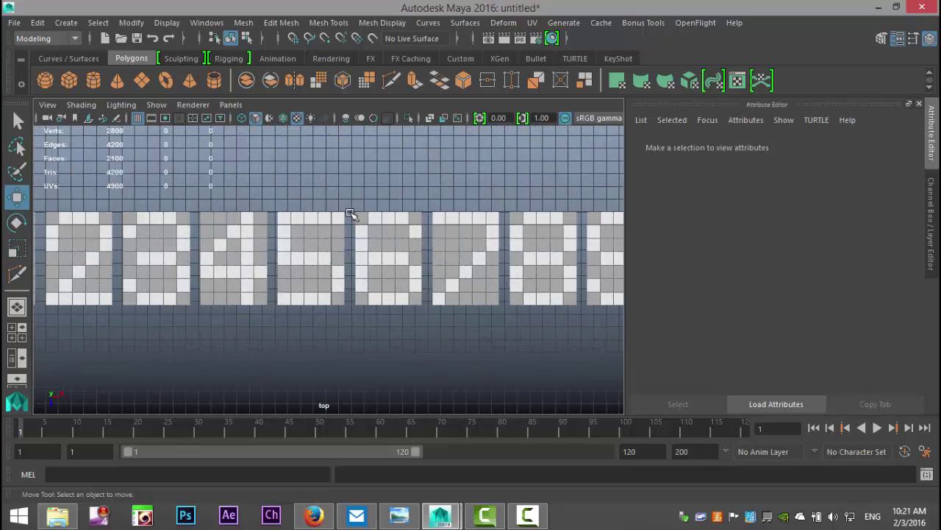
{"action": "scroll", "coordinate": [381, 370], "scroll_direction": "up", "scroll_amount": 4}
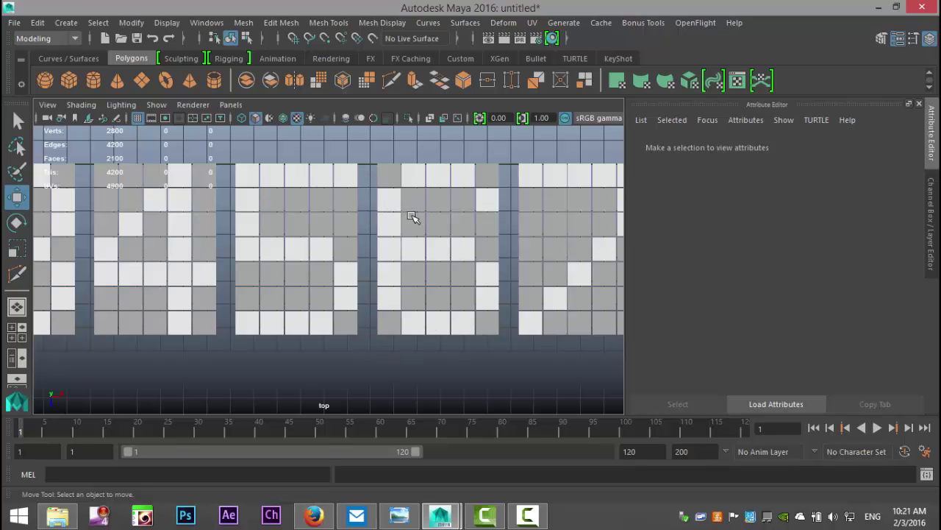
{"action": "scroll", "coordinate": [381, 361], "scroll_direction": "down", "scroll_amount": 6}
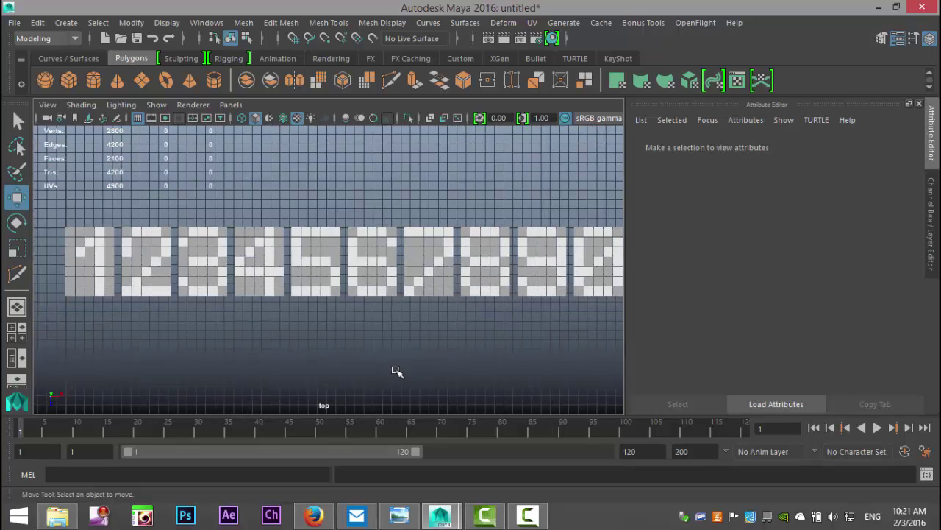
- Create a polygon plane, stretch it wide, and set its width and height subdivisions to 1
{"action": "left_click", "coordinate": [144, 83]}
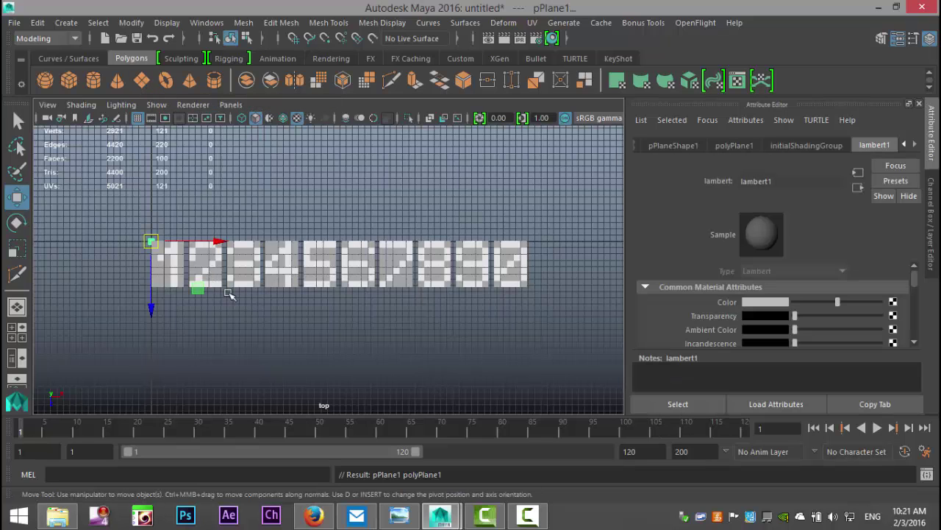
{"action": "key", "text": "r"}
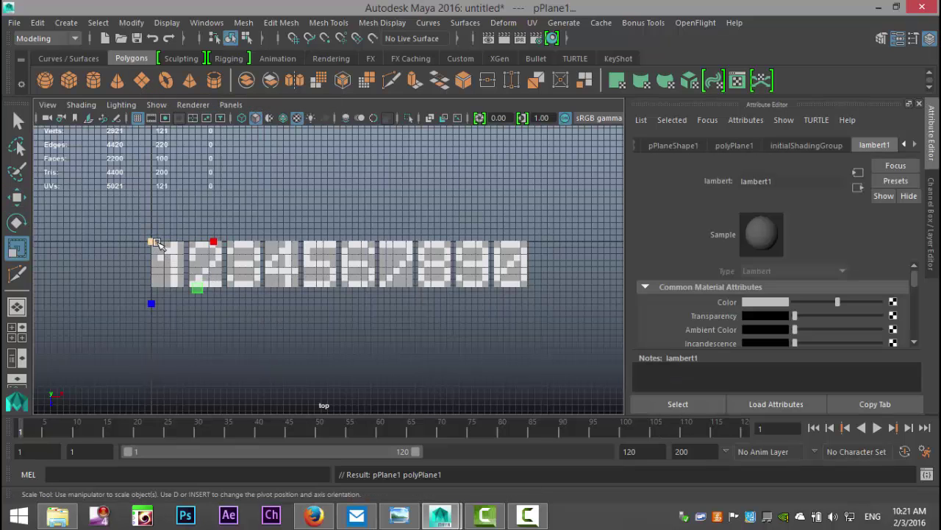
{"action": "left_click_drag", "start_coordinate": [156, 243], "coordinate": [228, 309]}
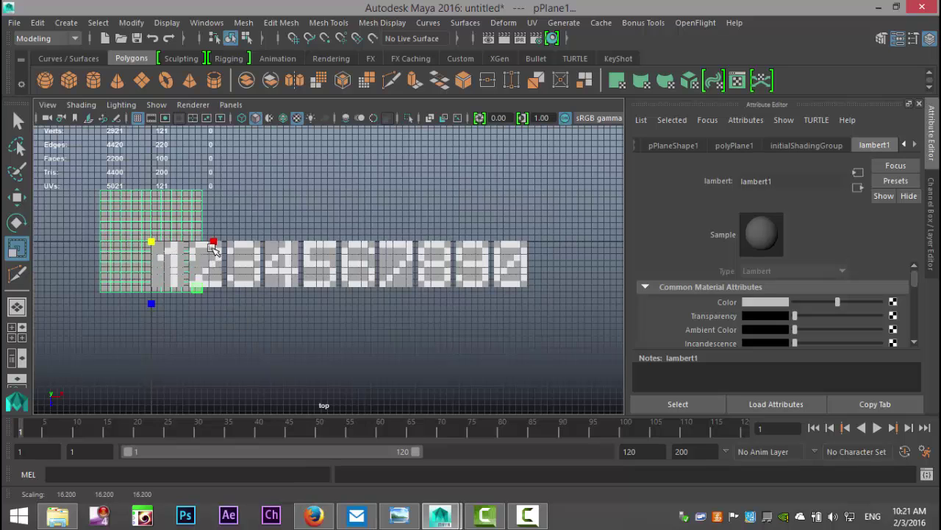
{"action": "left_click_drag", "start_coordinate": [214, 242], "coordinate": [492, 301]}
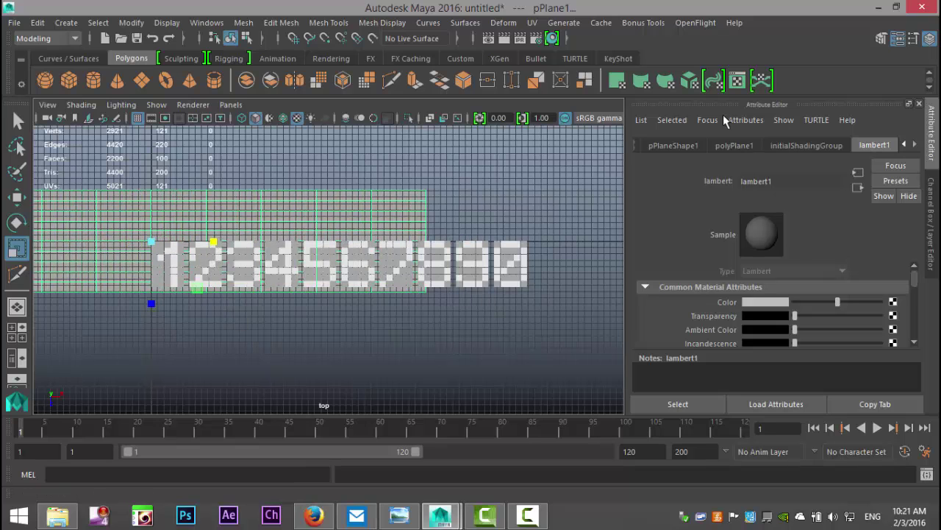
{"action": "left_click", "coordinate": [735, 145]}
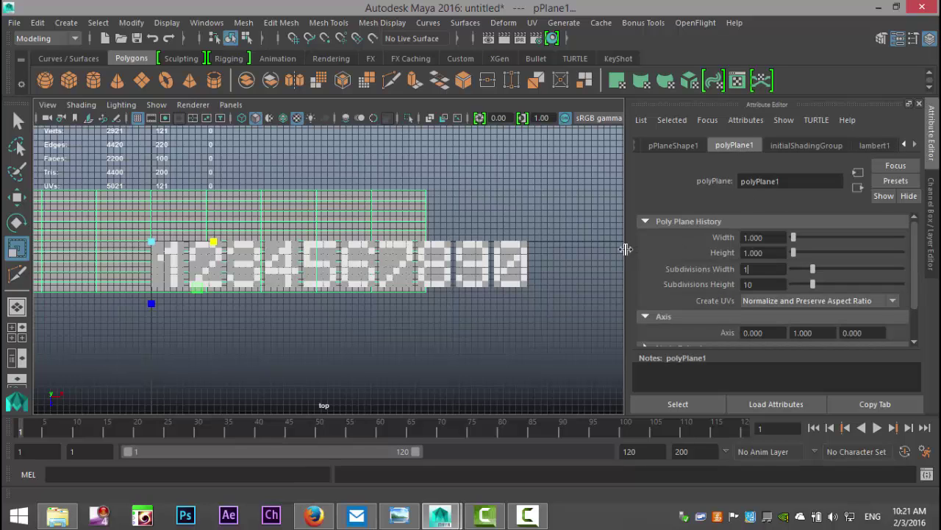
{"action": "key", "text": "Tab"}
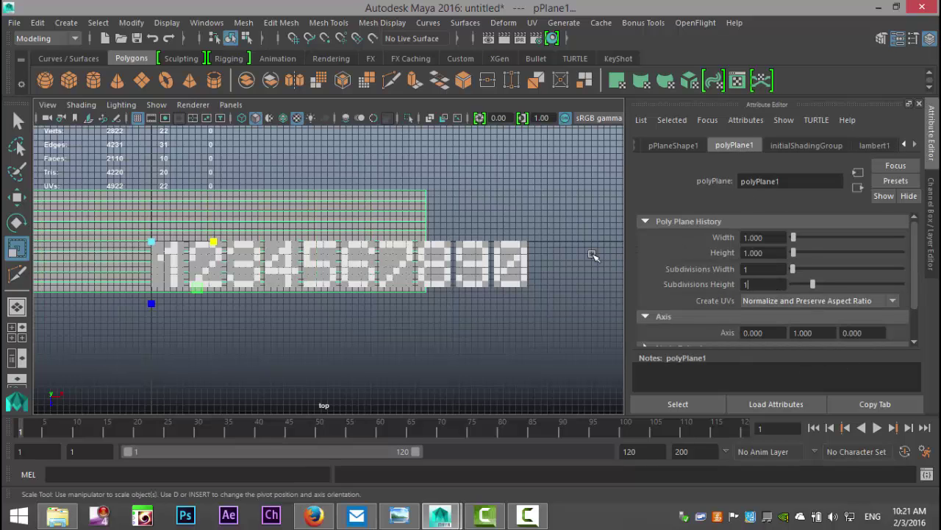
{"action": "type", "text": "1"}
{"action": "key", "text": "Return"}
- Move and scale the plane in the top view to fit under the digit strip
{"action": "middle_click_drag", "start_coordinate": [304, 353], "coordinate": [393, 371], "text": "alt"}
{"action": "key", "text": "w"}
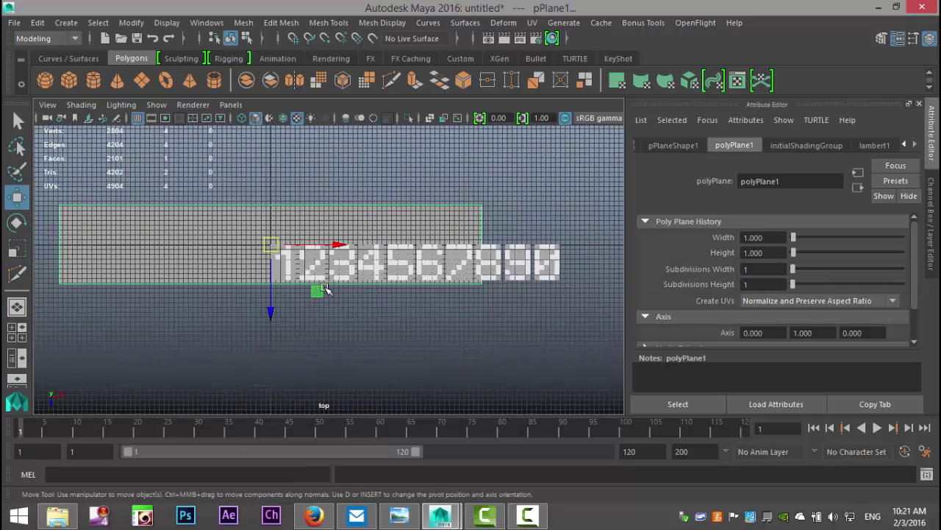
{"action": "left_click_drag", "start_coordinate": [271, 245], "coordinate": [409, 261]}
{"action": "key", "text": "r"}
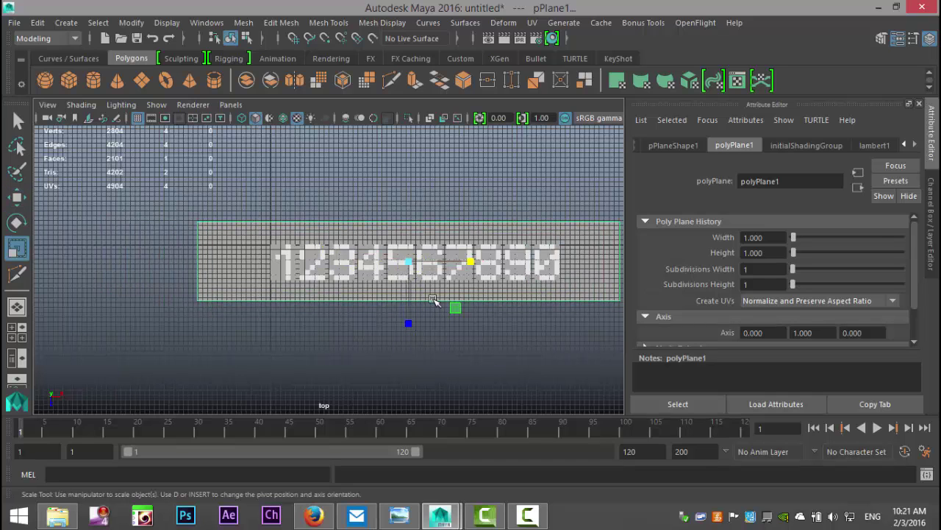
{"action": "left_click_drag", "start_coordinate": [474, 263], "coordinate": [456, 265]}
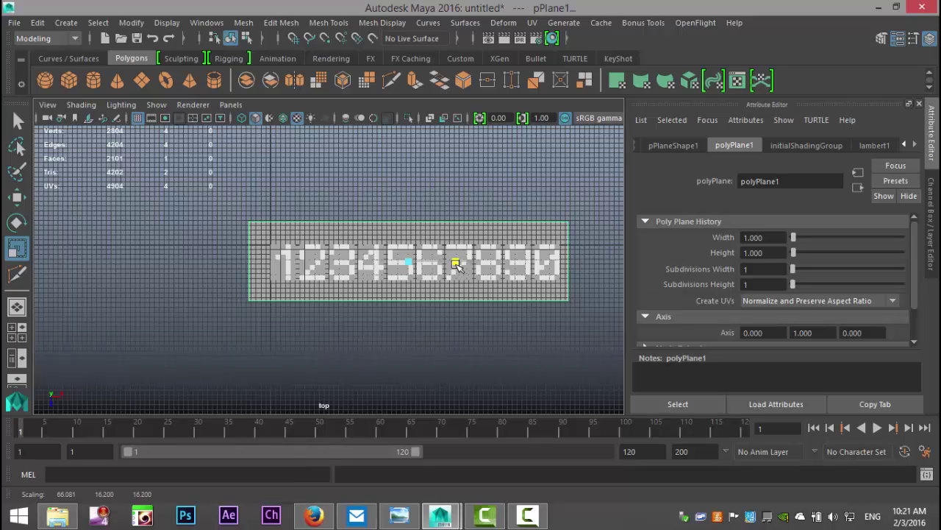
{"action": "key", "text": "w"}
{"action": "left_click_drag", "start_coordinate": [477, 261], "coordinate": [483, 262]}
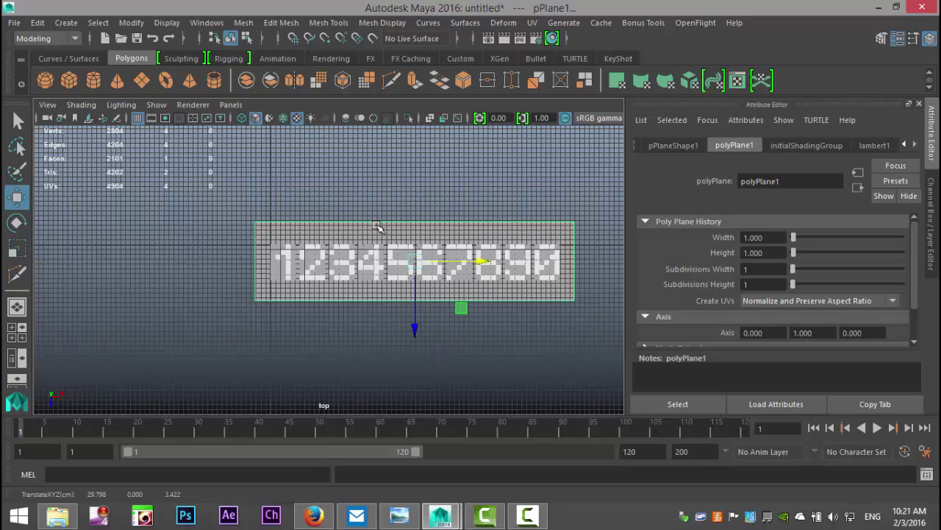
{"action": "key", "text": "r"}
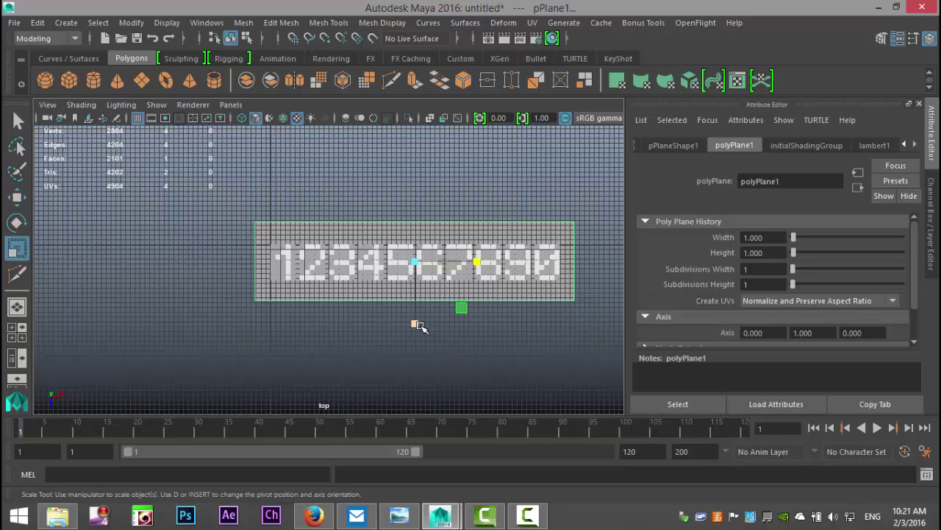
{"action": "left_click_drag", "start_coordinate": [419, 325], "coordinate": [424, 304]}
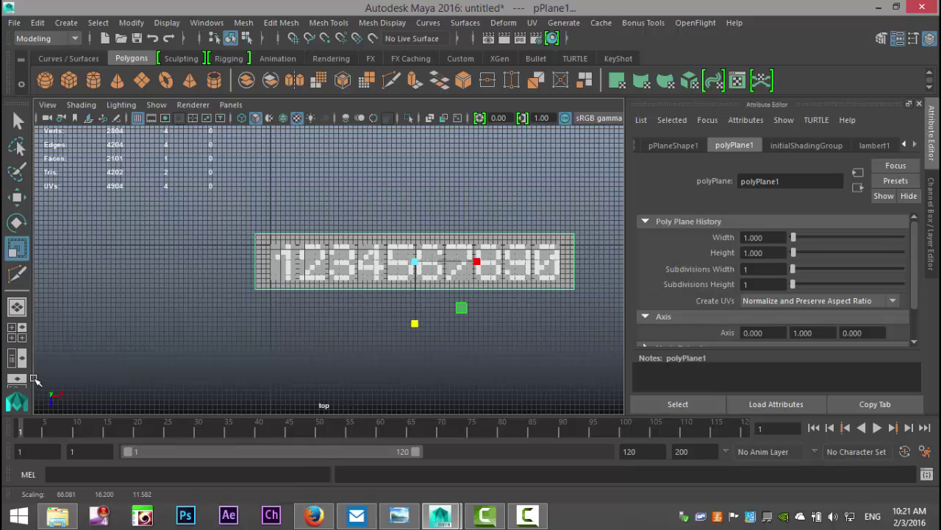
- Lower the plane slightly beneath the digits in the side view, then select it
{"action": "left_click", "coordinate": [17, 328]}
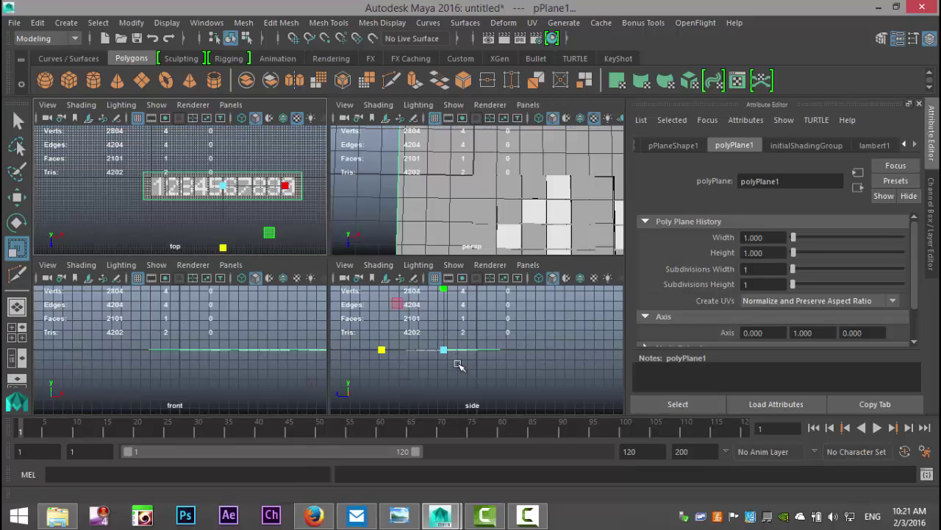
{"action": "key", "text": "space"}
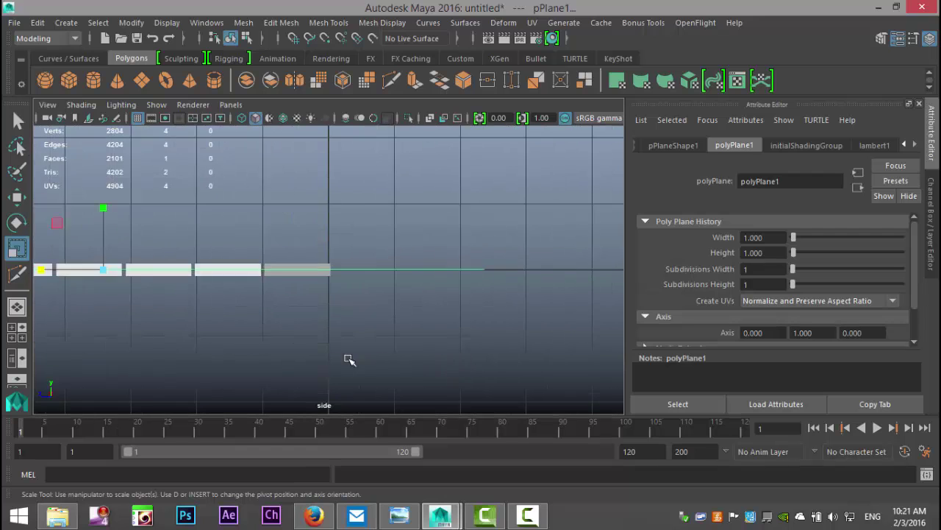
{"action": "middle_click_drag", "start_coordinate": [349, 360], "coordinate": [485, 346], "text": "alt"}
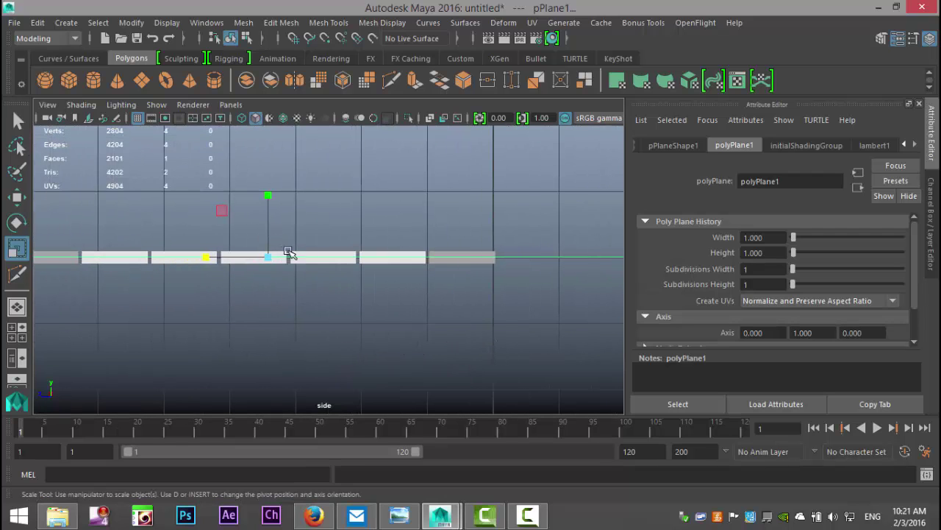
{"action": "key", "text": "w"}
{"action": "left_click", "coordinate": [269, 193]}
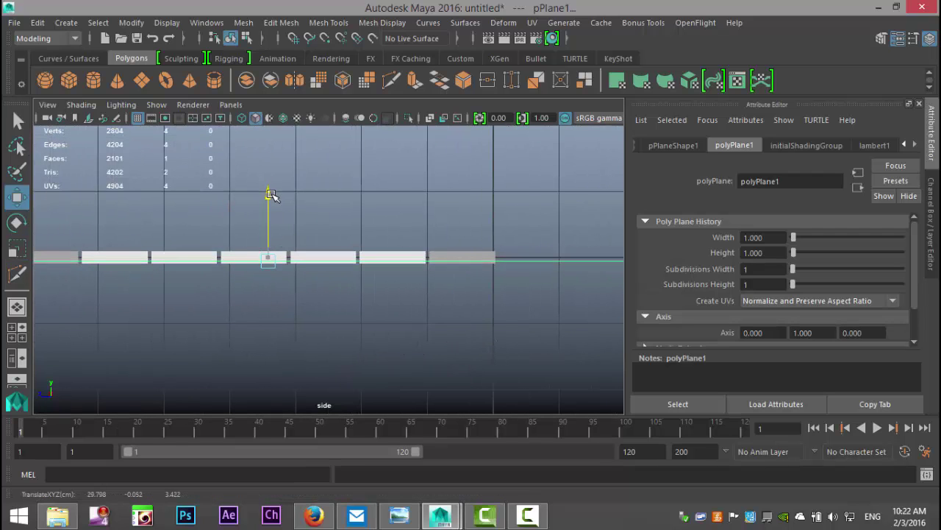
{"action": "left_click_drag", "start_coordinate": [272, 195], "coordinate": [271, 197]}
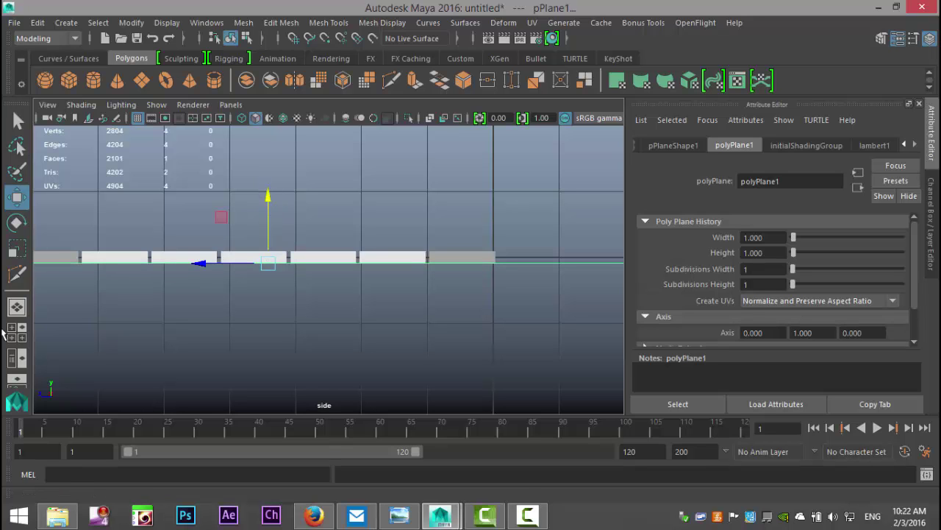
{"action": "key", "text": "space"}
{"action": "key", "text": "space"}
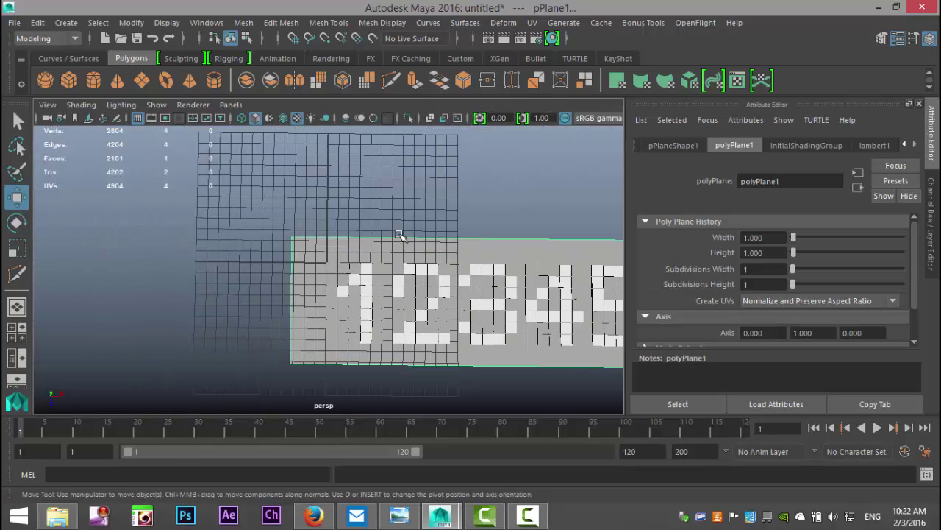
{"action": "scroll", "coordinate": [405, 248], "scroll_direction": "down", "scroll_amount": 5}
{"action": "left_click_drag", "start_coordinate": [476, 386], "coordinate": [489, 353], "text": "alt"}
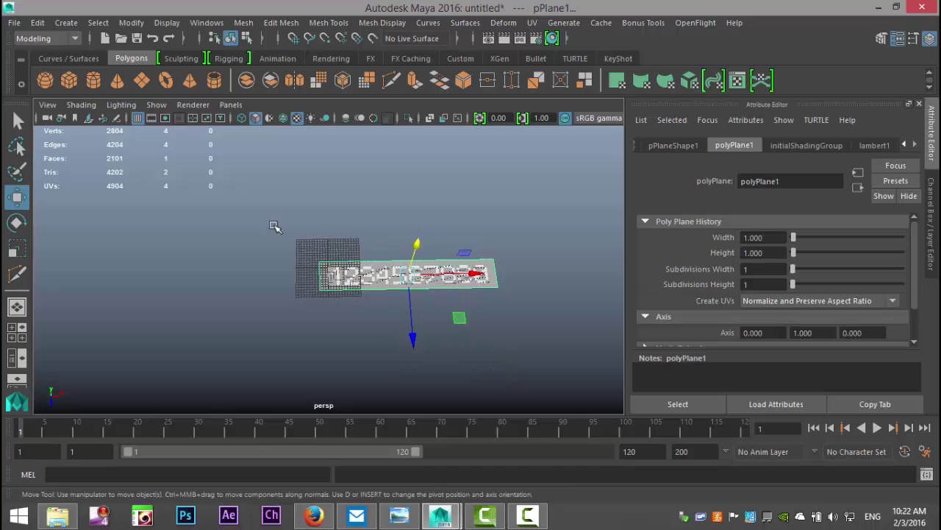
{"action": "left_click_drag", "start_coordinate": [269, 215], "coordinate": [429, 360]}
{"action": "scroll", "coordinate": [514, 373], "scroll_direction": "up", "scroll_amount": 4}
{"action": "scroll", "coordinate": [514, 373], "scroll_direction": "up", "scroll_amount": 3}
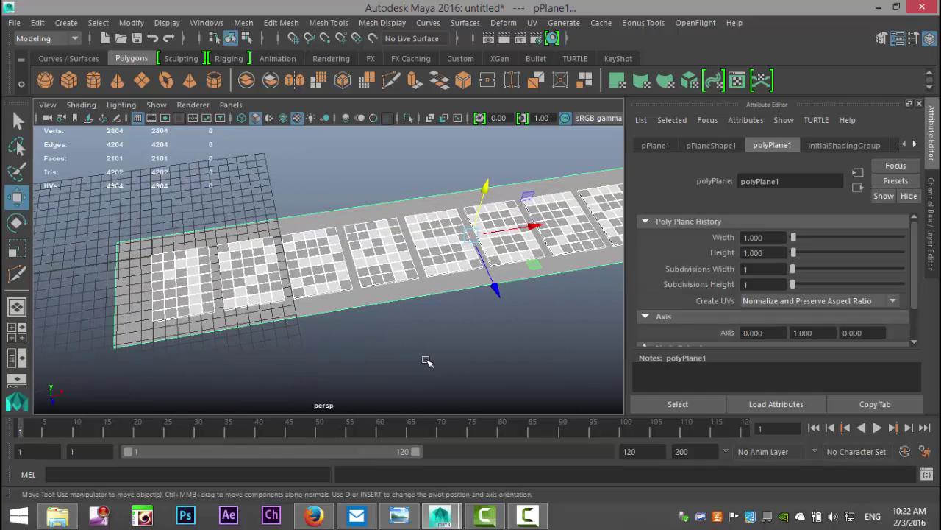
- Assign a new Lambert material, lambert4, to the backing plane and colour it green
{"action": "left_click", "coordinate": [428, 361]}
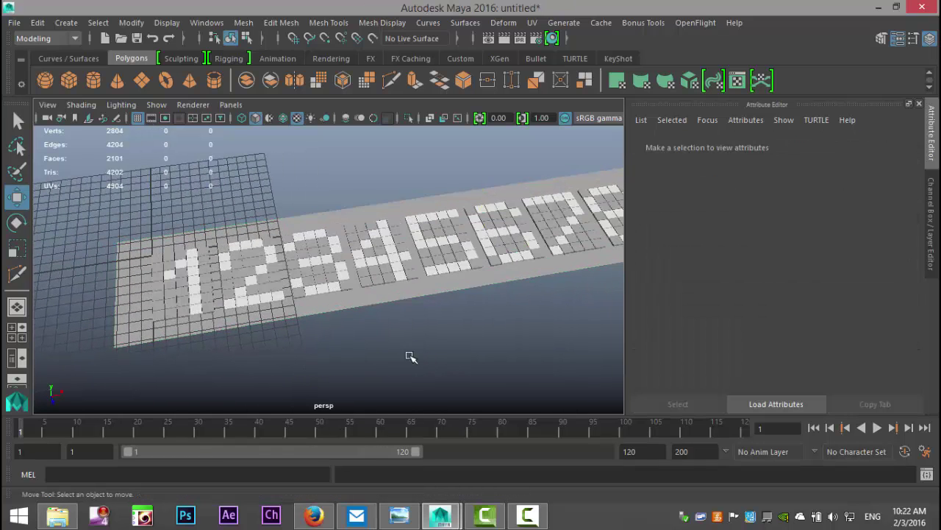
{"action": "left_click", "coordinate": [419, 289]}
{"action": "right_click_drag", "start_coordinate": [420, 289], "coordinate": [422, 458]}
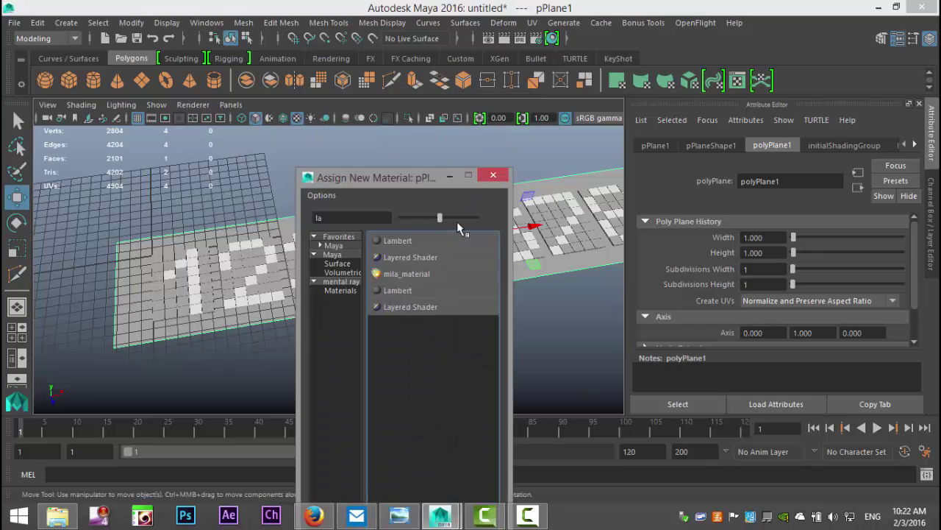
{"action": "left_click", "coordinate": [401, 240]}
{"action": "left_click", "coordinate": [754, 303]}
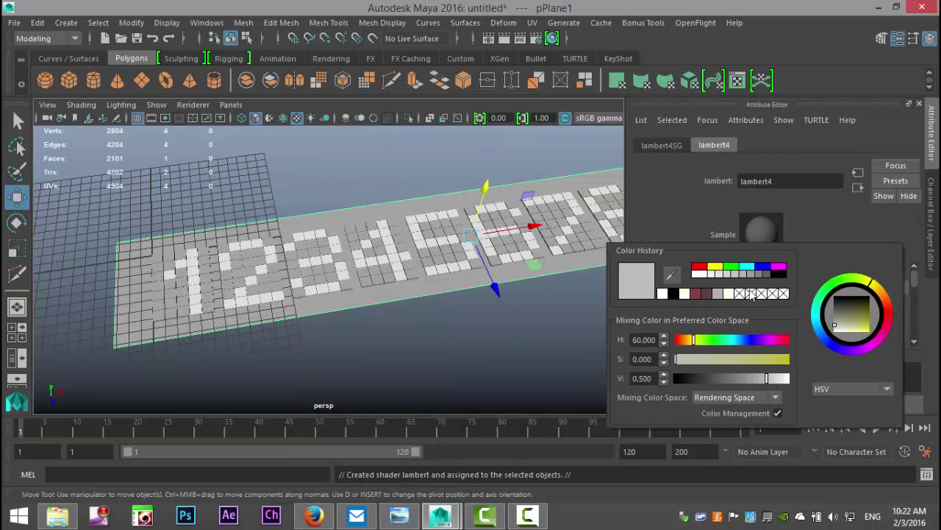
{"action": "left_click", "coordinate": [733, 269]}
- Deselect to check the green plane, then reselect the whole scoreboard
{"action": "left_click", "coordinate": [402, 358]}
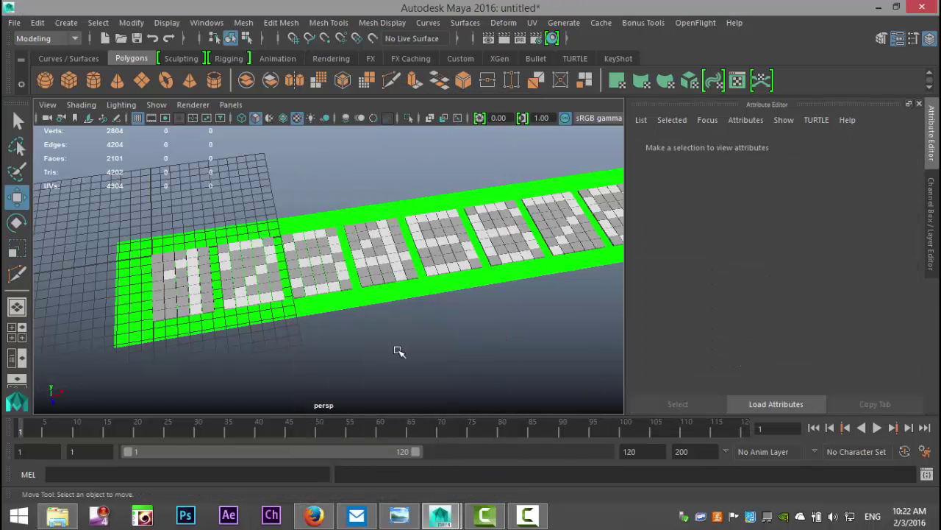
{"action": "scroll", "coordinate": [400, 358], "scroll_direction": "down", "scroll_amount": 5}
{"action": "left_click_drag", "start_coordinate": [399, 360], "coordinate": [445, 380], "text": "alt"}
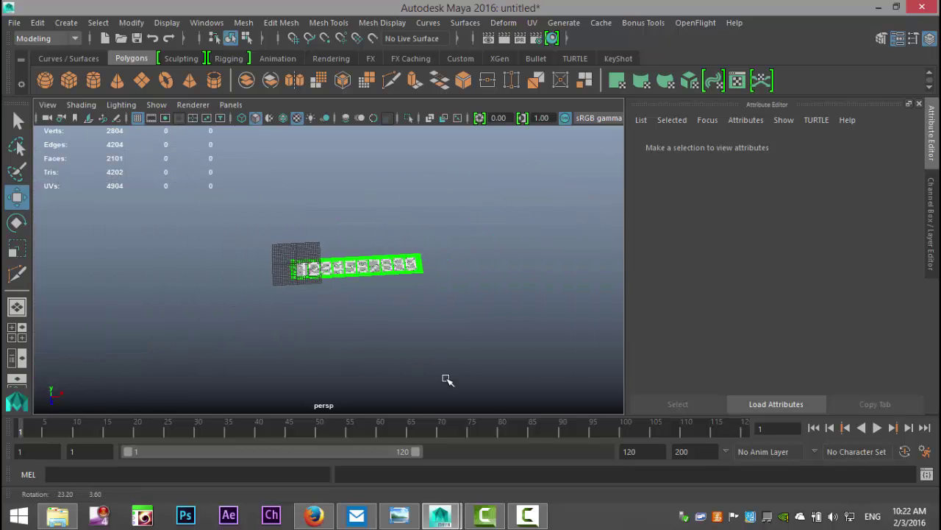
{"action": "scroll", "coordinate": [446, 380], "scroll_direction": "down", "scroll_amount": 1}
{"action": "left_click_drag", "start_coordinate": [242, 225], "coordinate": [485, 349]}
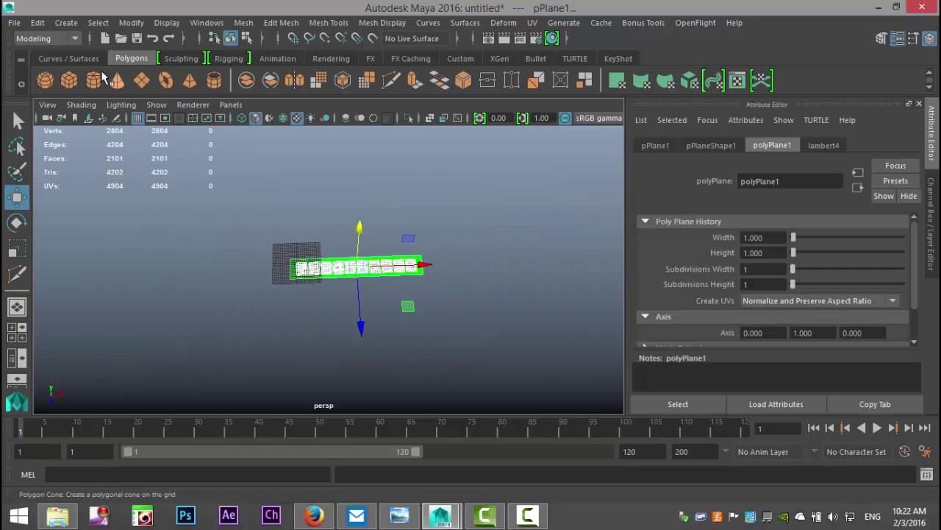
- Export the selected scoreboard to the Desktop as scoreboardOBJ.obj
{"action": "left_click", "coordinate": [13, 23]}
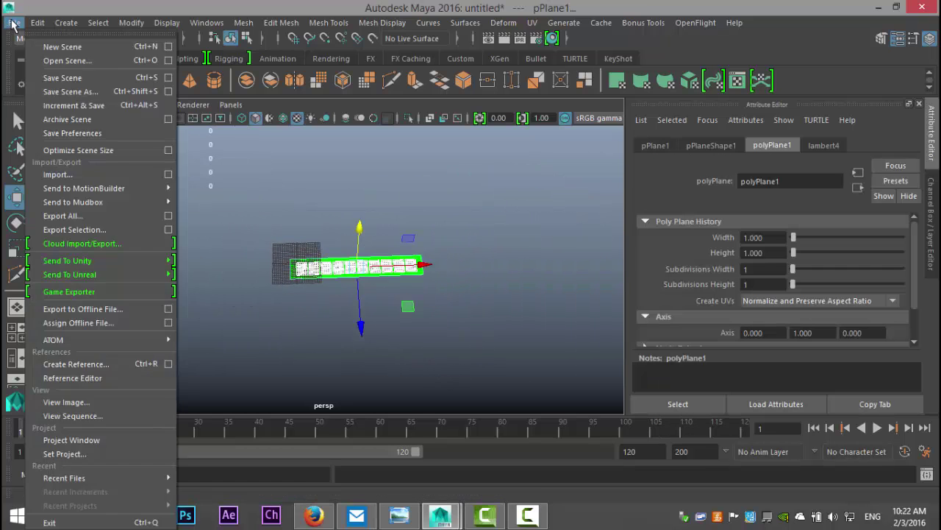
{"action": "left_click", "coordinate": [108, 230]}
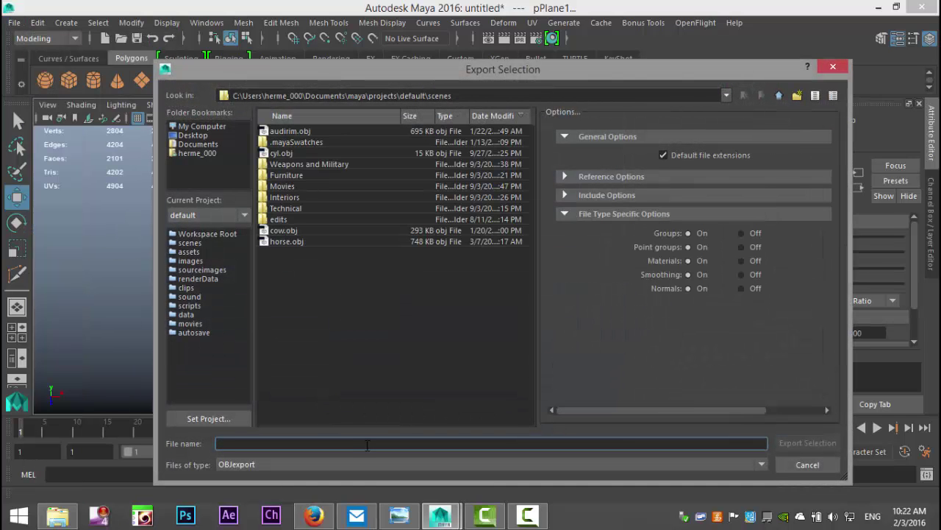
{"action": "type", "text": "scoreboardOBJ"}
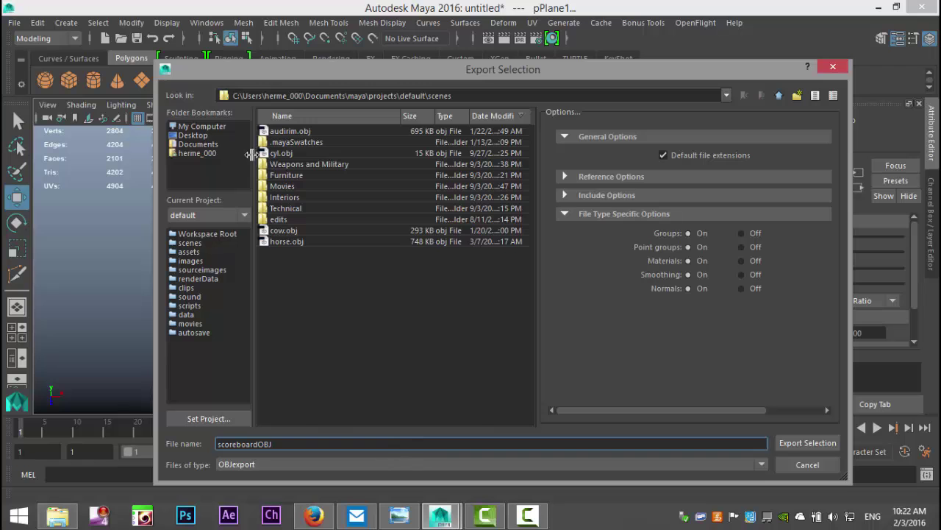
{"action": "left_click", "coordinate": [193, 136]}
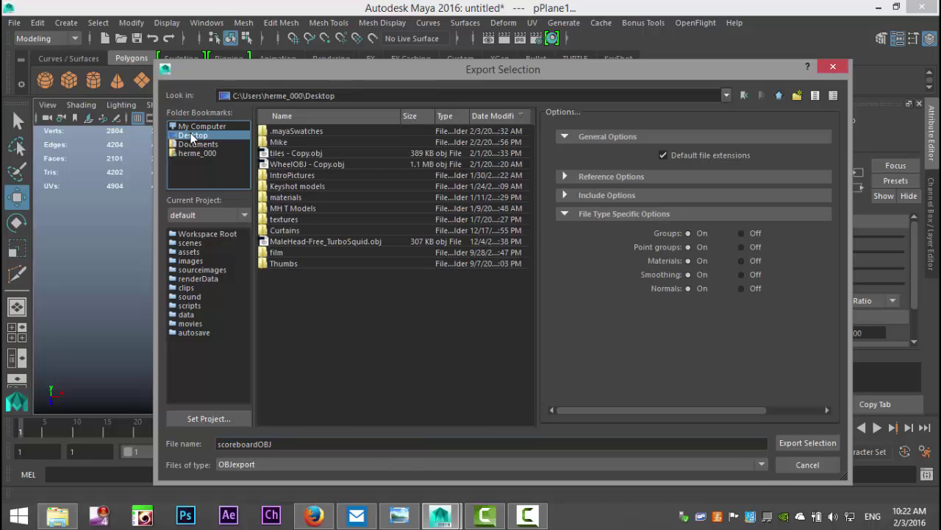
{"action": "left_click", "coordinate": [816, 442]}
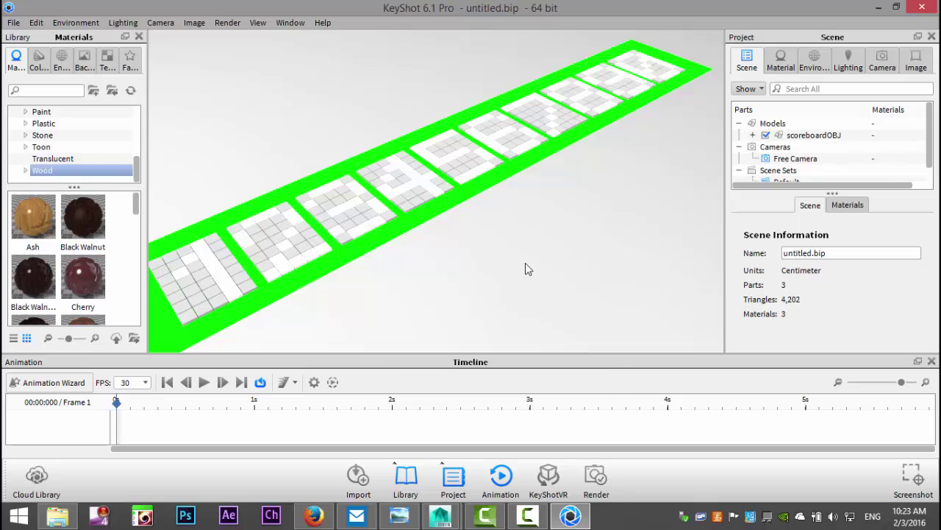
- Apply the black Plastic > Hard > Rough material to the scoreboard's green base
{"action": "left_click_drag", "start_coordinate": [500, 256], "coordinate": [607, 242]}
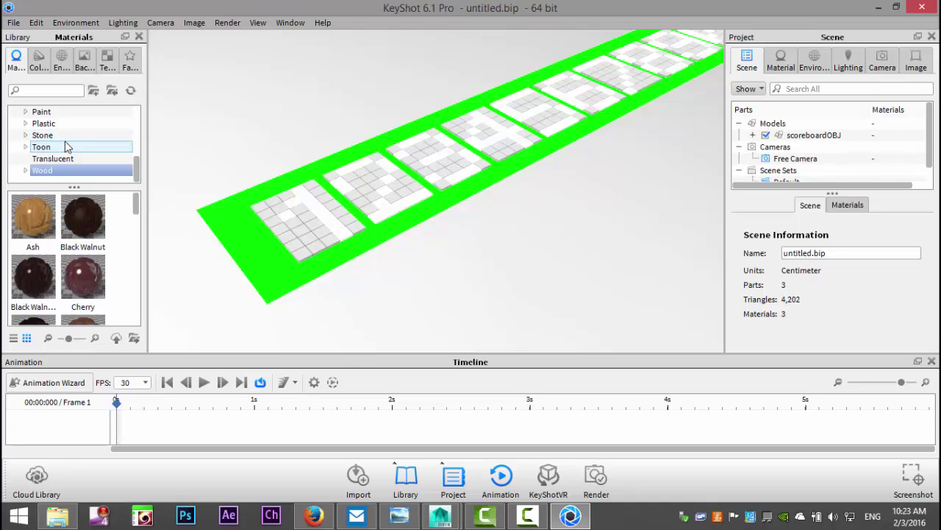
{"action": "scroll", "coordinate": [64, 151], "scroll_direction": "up", "scroll_amount": 4}
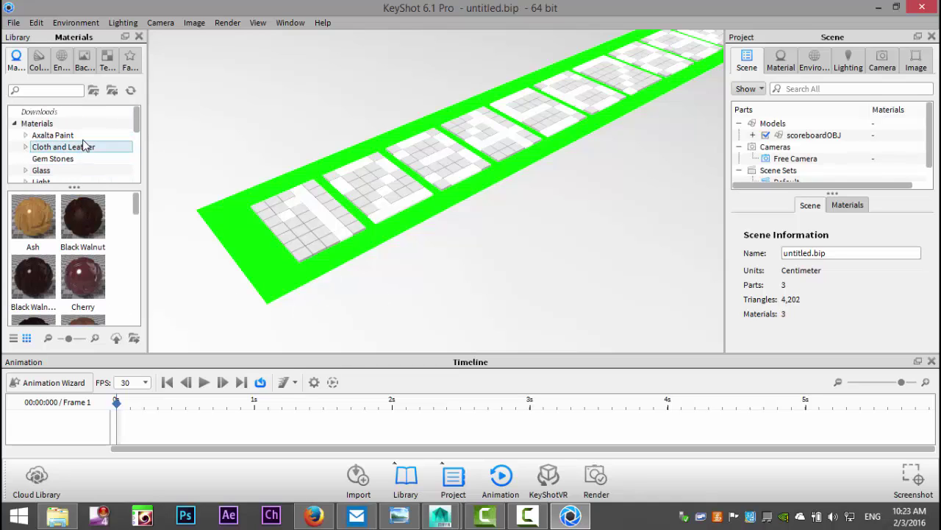
{"action": "scroll", "coordinate": [73, 134], "scroll_direction": "down", "scroll_amount": 4}
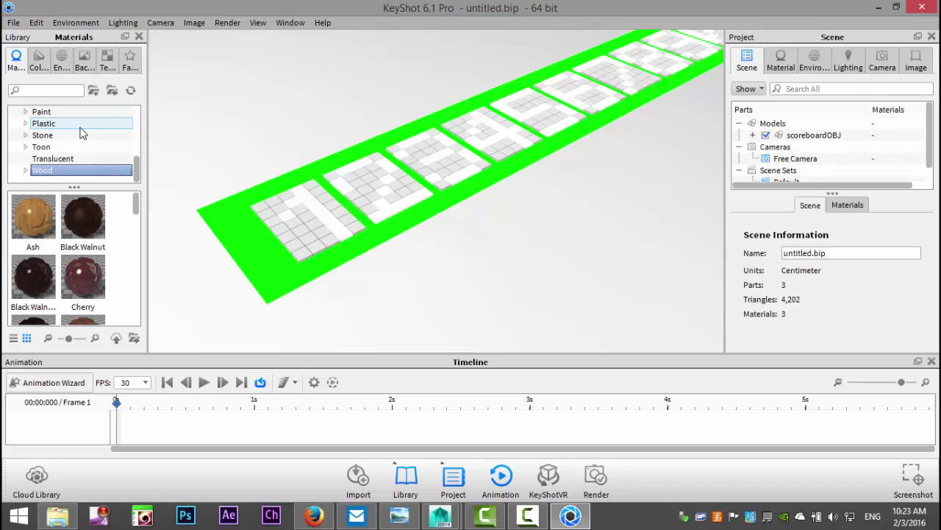
{"action": "left_click", "coordinate": [27, 124]}
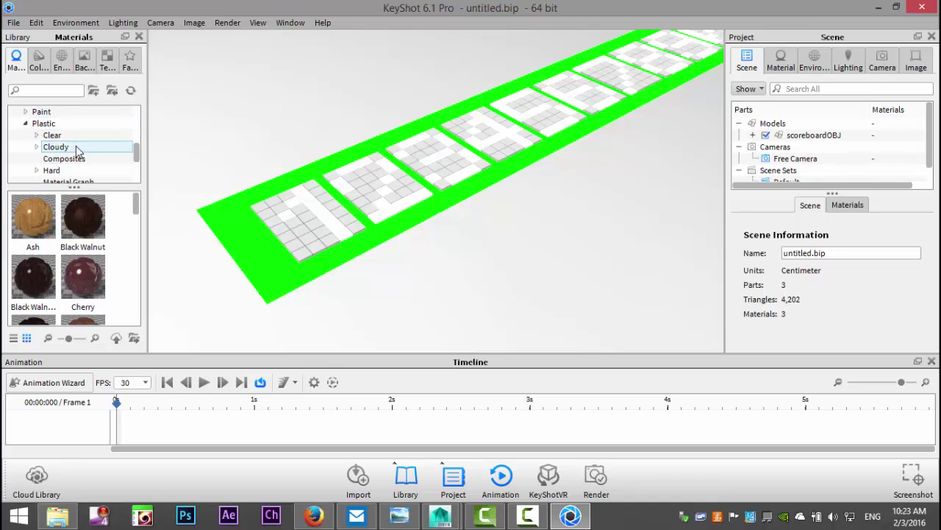
{"action": "scroll", "coordinate": [76, 147], "scroll_direction": "down", "scroll_amount": 1}
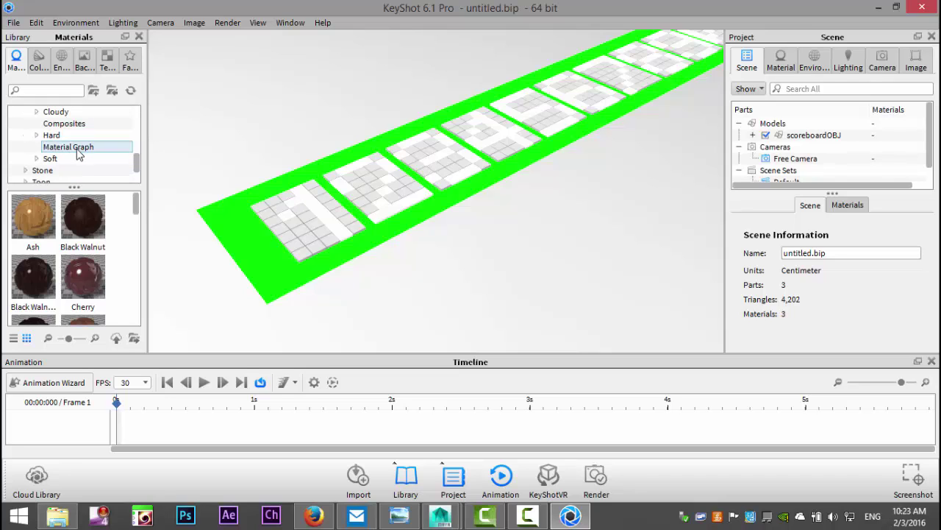
{"action": "left_click", "coordinate": [72, 113]}
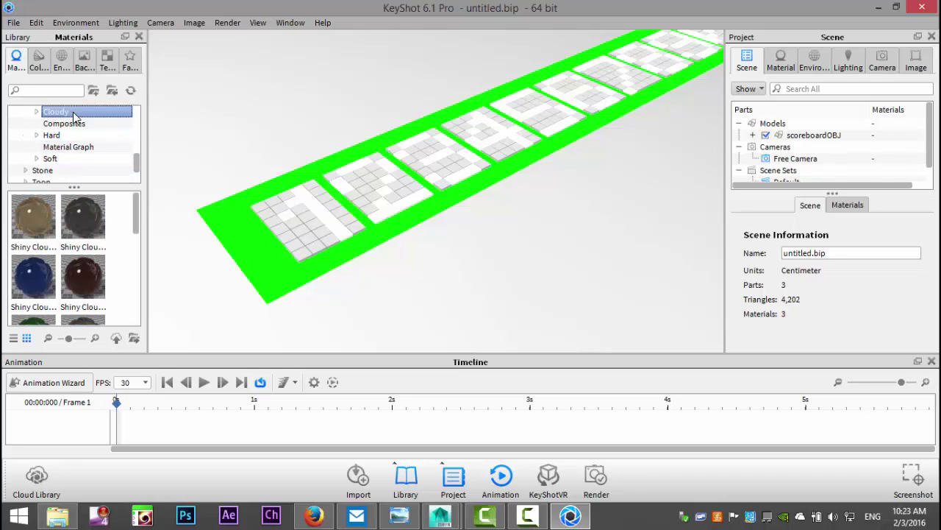
{"action": "left_click", "coordinate": [37, 136]}
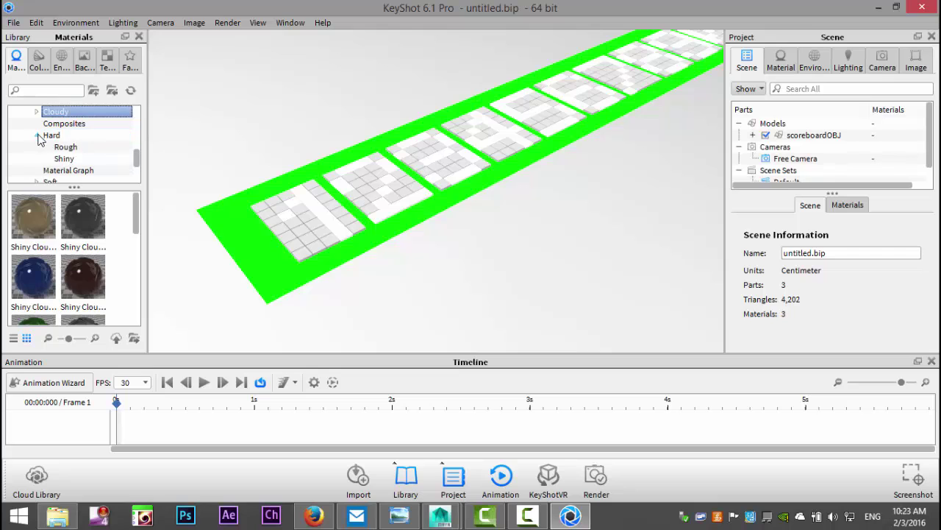
{"action": "left_click", "coordinate": [66, 147]}
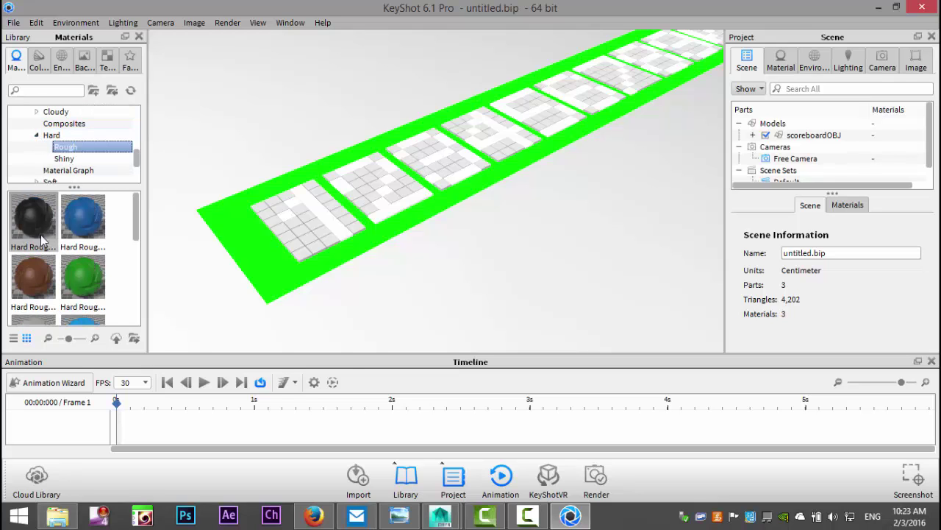
{"action": "left_click_drag", "start_coordinate": [33, 219], "coordinate": [264, 274]}
- Apply the Clear Shiny plastic material to the digit pixel tiles
{"action": "scroll", "coordinate": [392, 285], "scroll_direction": "down", "scroll_amount": 5}
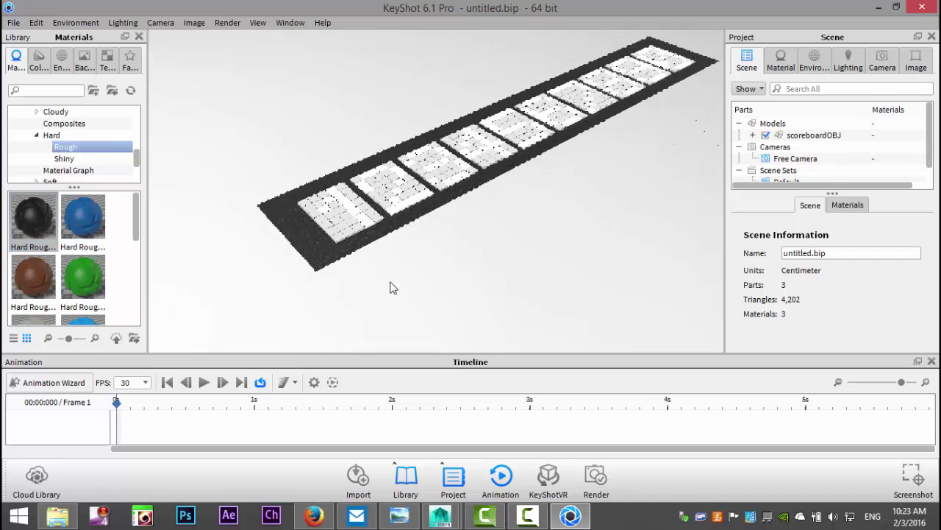
{"action": "scroll", "coordinate": [394, 291], "scroll_direction": "up", "scroll_amount": 6}
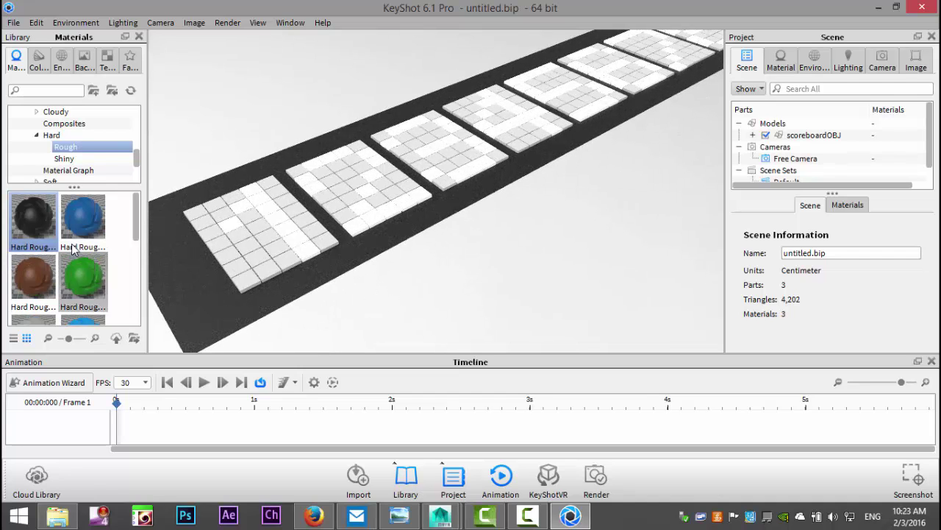
{"action": "scroll", "coordinate": [70, 158], "scroll_direction": "up", "scroll_amount": 2}
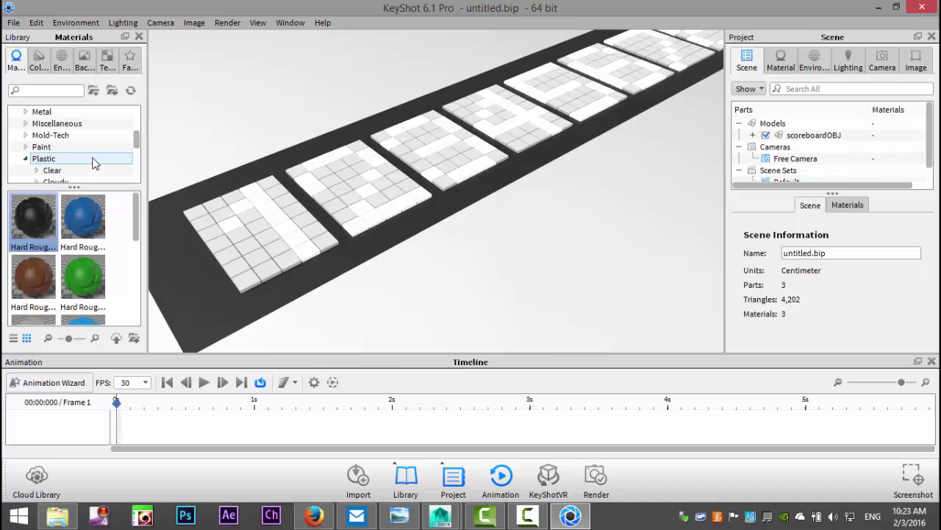
{"action": "scroll", "coordinate": [89, 159], "scroll_direction": "down", "scroll_amount": 1}
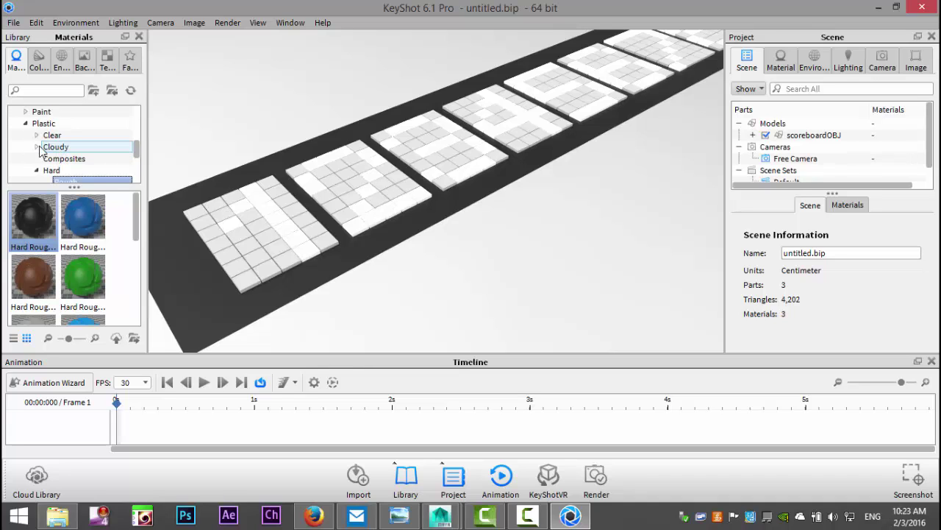
{"action": "left_click", "coordinate": [36, 135]}
{"action": "left_click", "coordinate": [64, 158]}
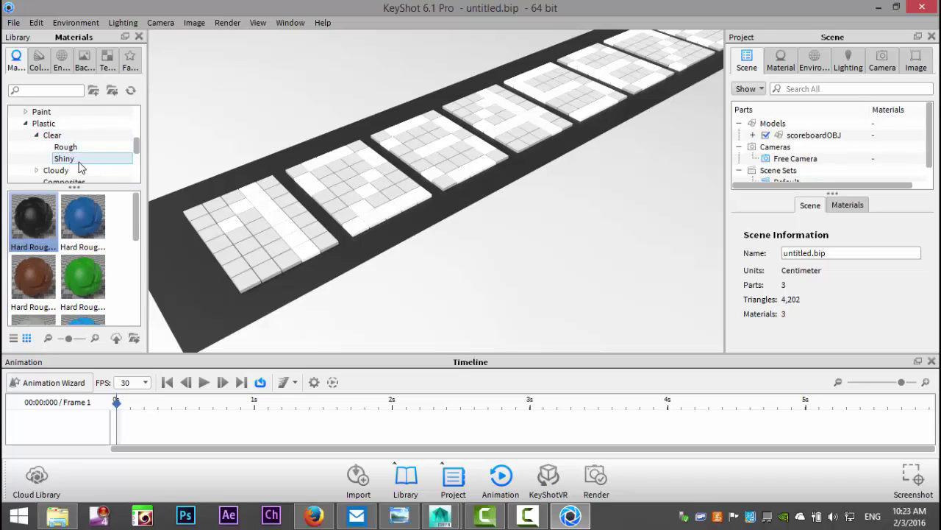
{"action": "scroll", "coordinate": [67, 226], "scroll_direction": "down", "scroll_amount": 1}
{"action": "left_click_drag", "start_coordinate": [66, 226], "coordinate": [229, 222]}
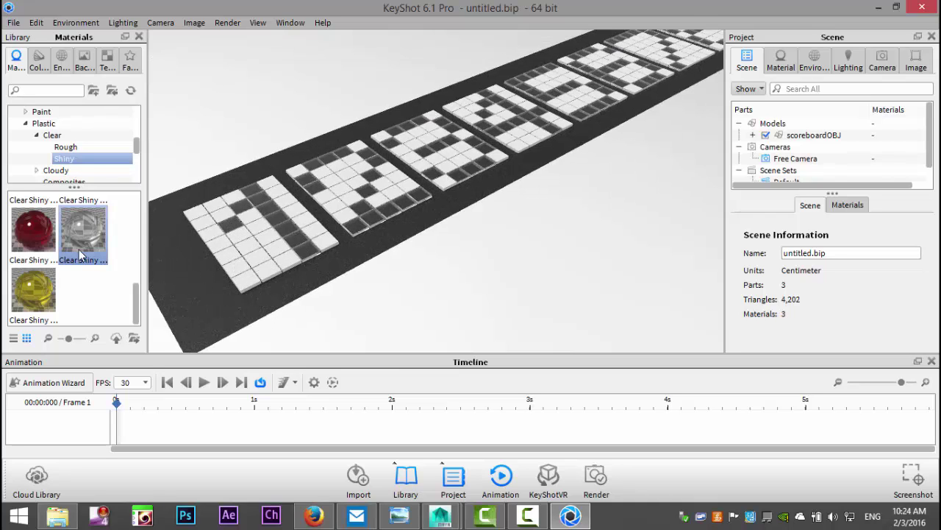
- Apply black Hard Shiny plastic to the scoreboard's remaining background tiles
{"action": "scroll", "coordinate": [83, 151], "scroll_direction": "down", "scroll_amount": 1}
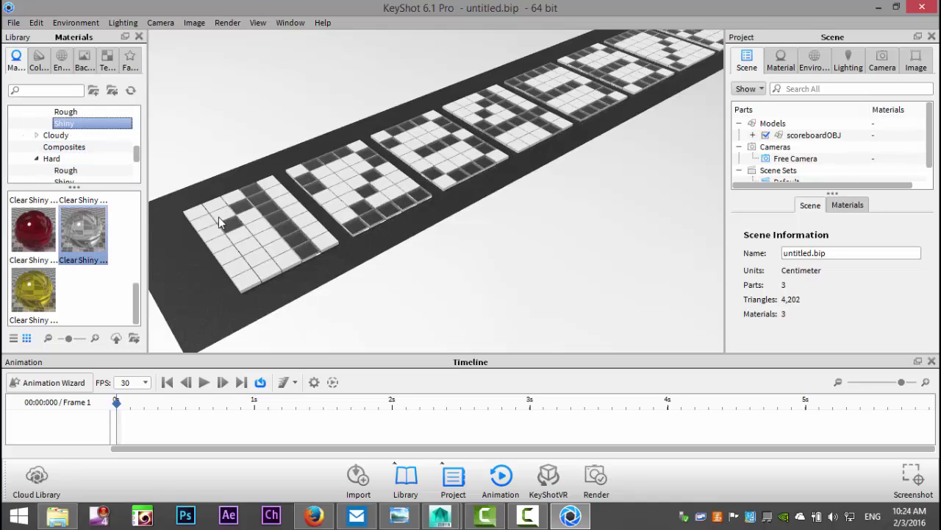
{"action": "scroll", "coordinate": [88, 147], "scroll_direction": "down", "scroll_amount": 1}
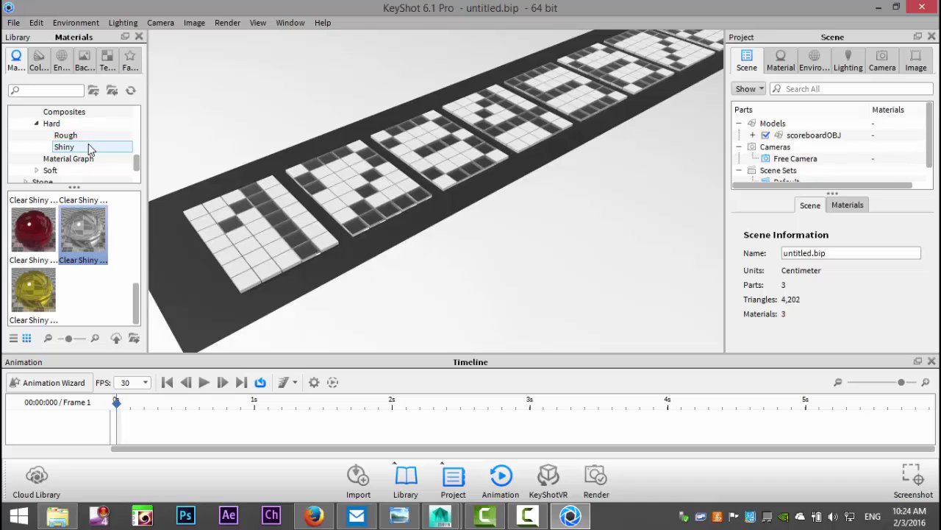
{"action": "scroll", "coordinate": [88, 145], "scroll_direction": "down", "scroll_amount": 1}
{"action": "scroll", "coordinate": [92, 148], "scroll_direction": "down", "scroll_amount": 1}
{"action": "scroll", "coordinate": [92, 149], "scroll_direction": "up", "scroll_amount": 3}
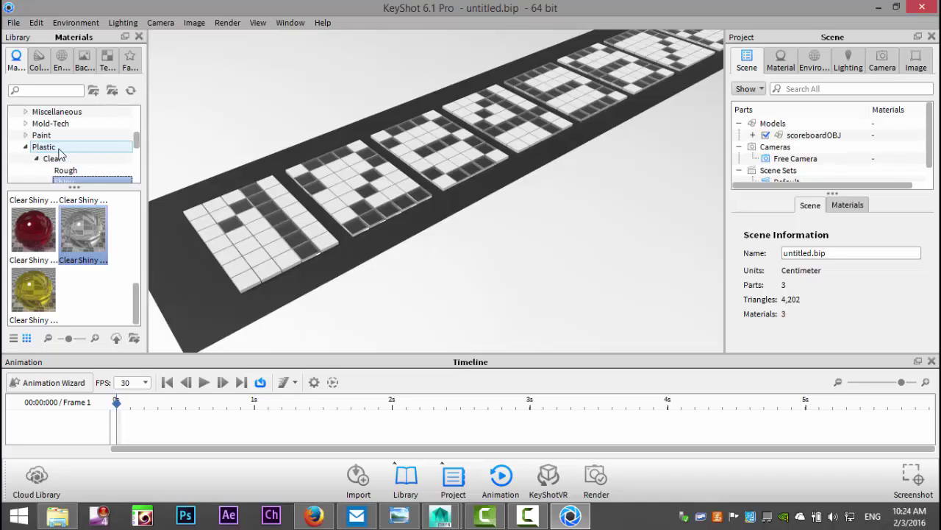
{"action": "scroll", "coordinate": [59, 153], "scroll_direction": "up", "scroll_amount": 3}
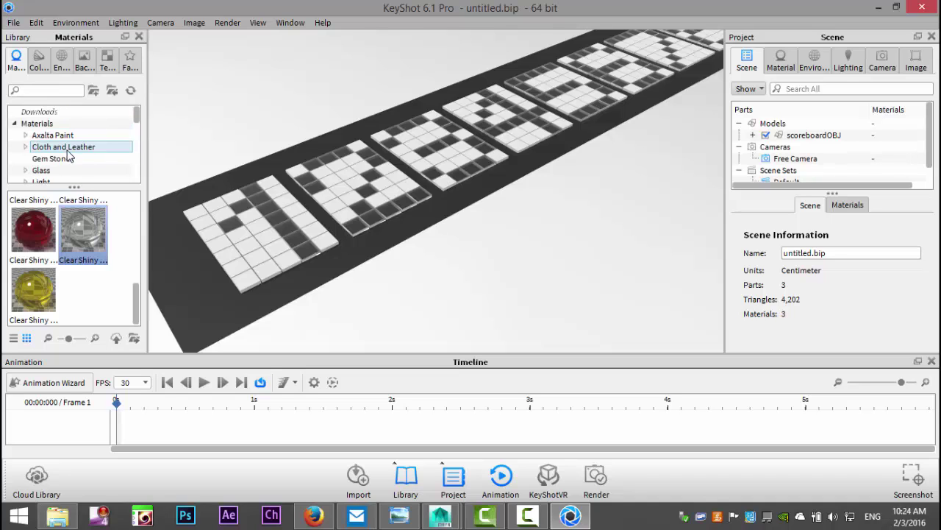
{"action": "scroll", "coordinate": [69, 156], "scroll_direction": "down", "scroll_amount": 3}
{"action": "scroll", "coordinate": [76, 157], "scroll_direction": "down", "scroll_amount": 1}
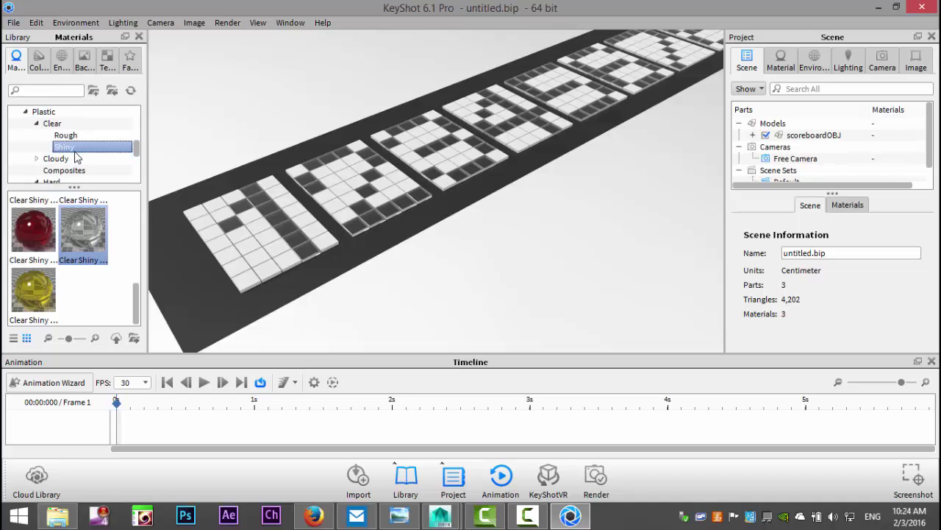
{"action": "scroll", "coordinate": [85, 154], "scroll_direction": "down", "scroll_amount": 1}
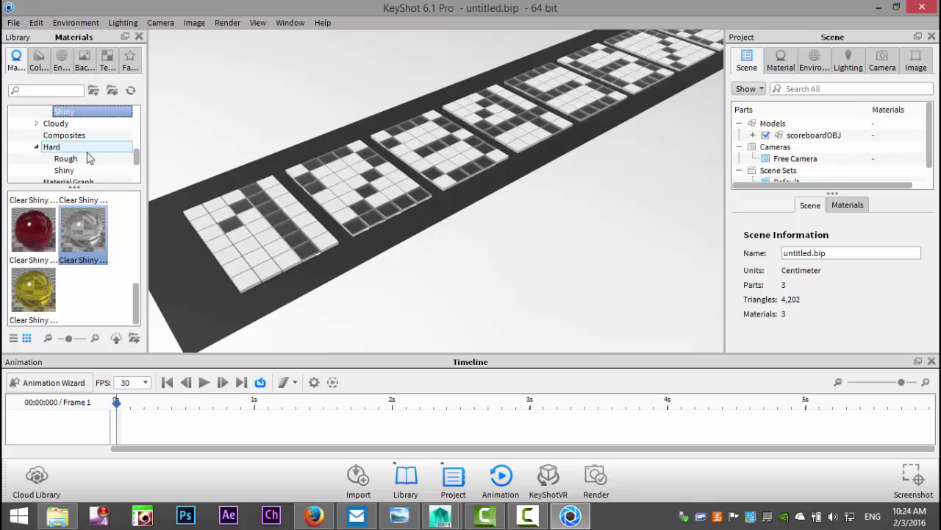
{"action": "left_click", "coordinate": [74, 171]}
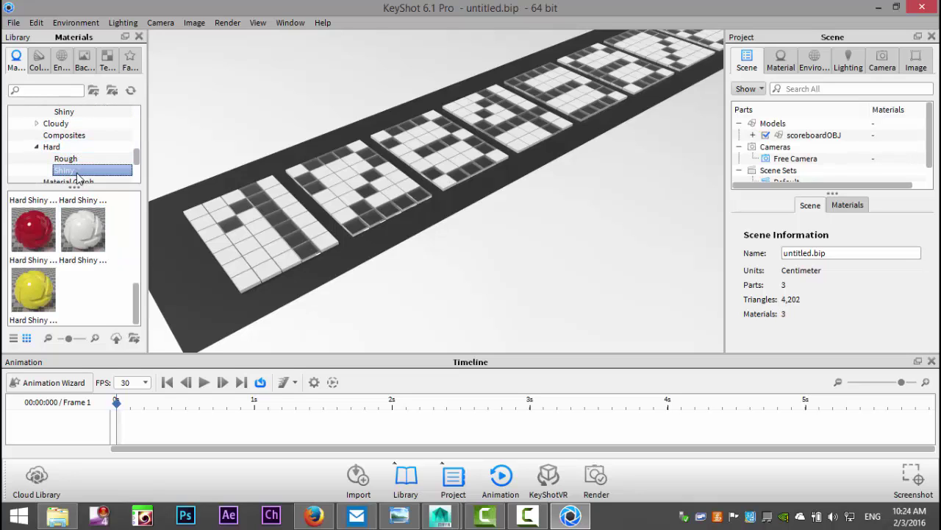
{"action": "scroll", "coordinate": [88, 210], "scroll_direction": "up", "scroll_amount": 3}
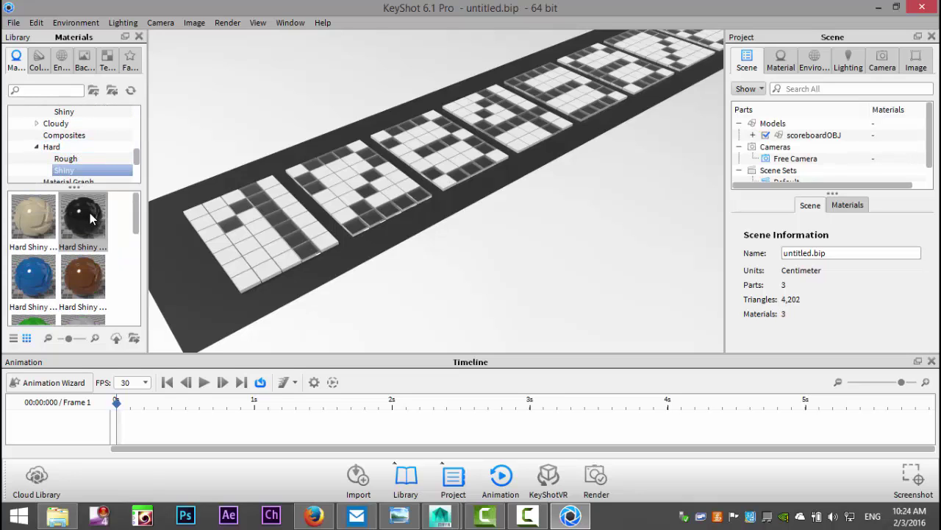
{"action": "left_click_drag", "start_coordinate": [92, 219], "coordinate": [228, 256]}
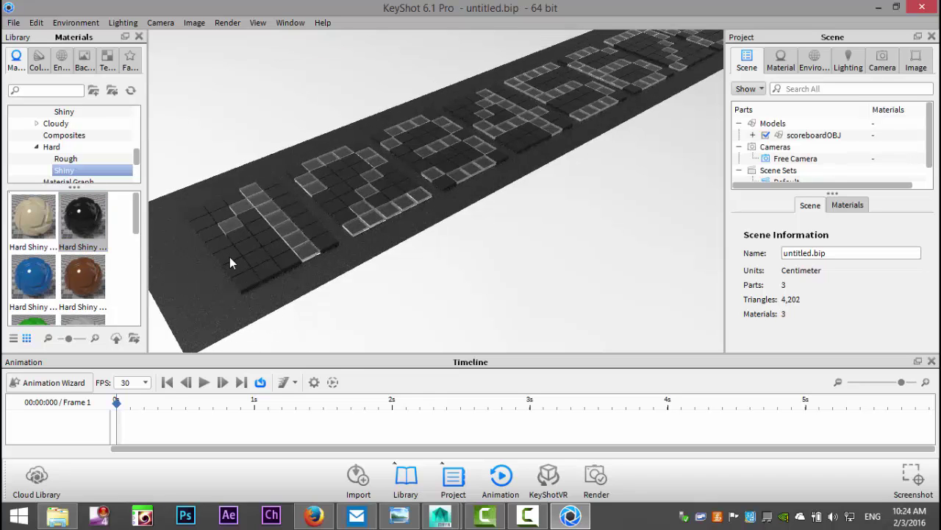
- Select the digit tiles' Clear Shiny Plastic White material for editing
{"action": "double_click", "coordinate": [296, 239]}
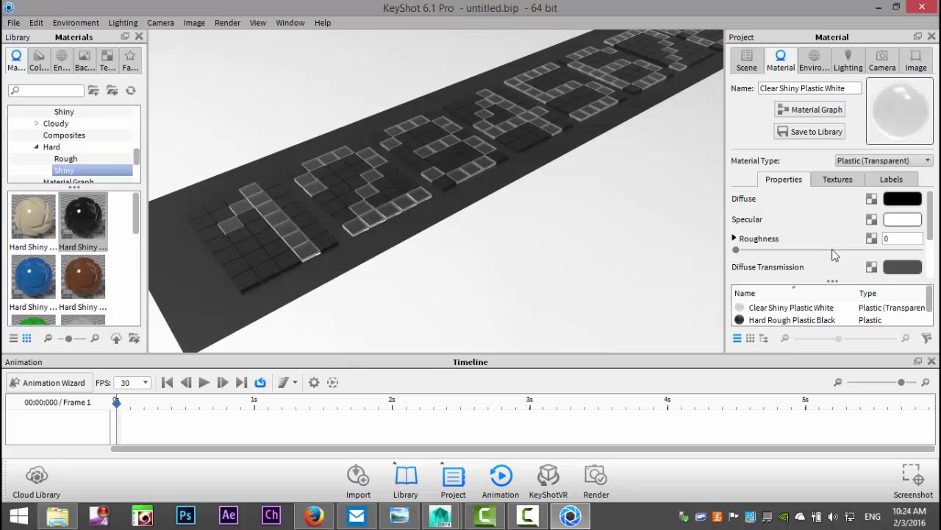
{"action": "scroll", "coordinate": [833, 234], "scroll_direction": "down", "scroll_amount": 3}
{"action": "scroll", "coordinate": [833, 234], "scroll_direction": "up", "scroll_amount": 3}
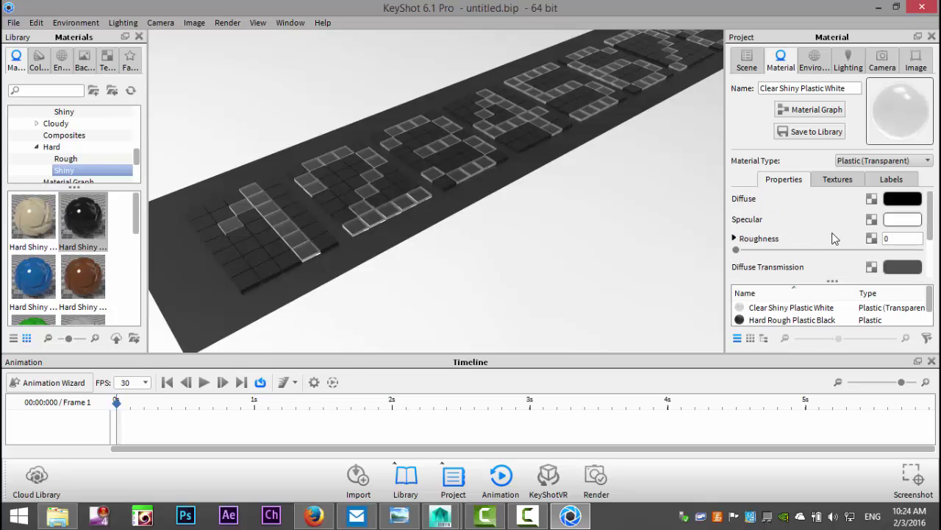
{"action": "left_click", "coordinate": [747, 61]}
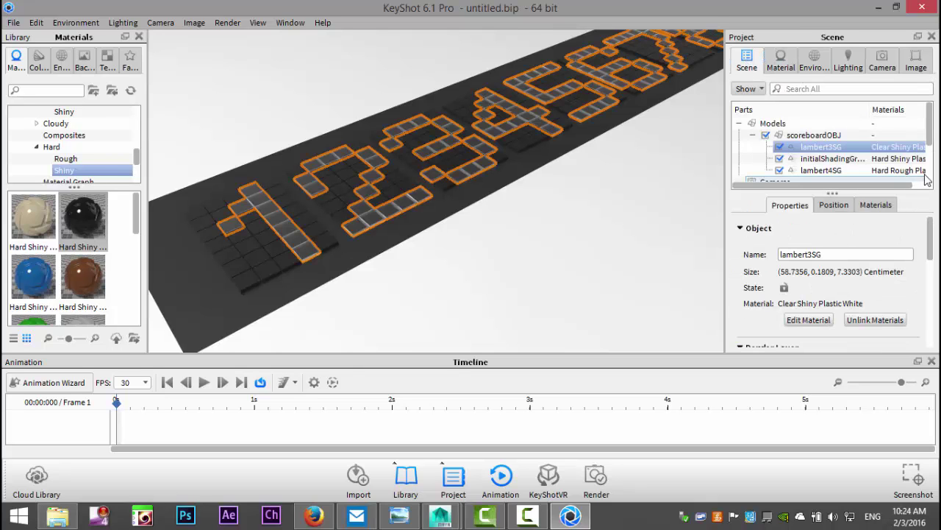
{"action": "double_click", "coordinate": [848, 152]}
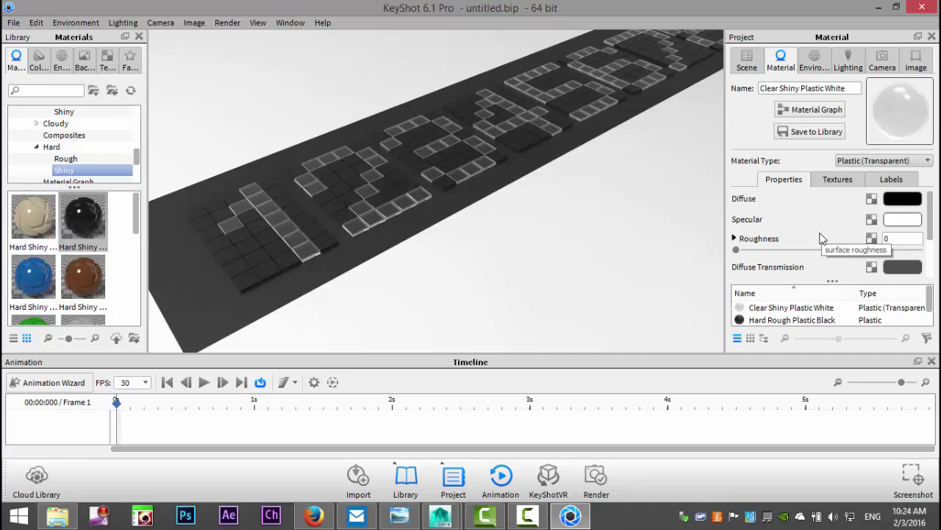
{"action": "left_click", "coordinate": [888, 309]}
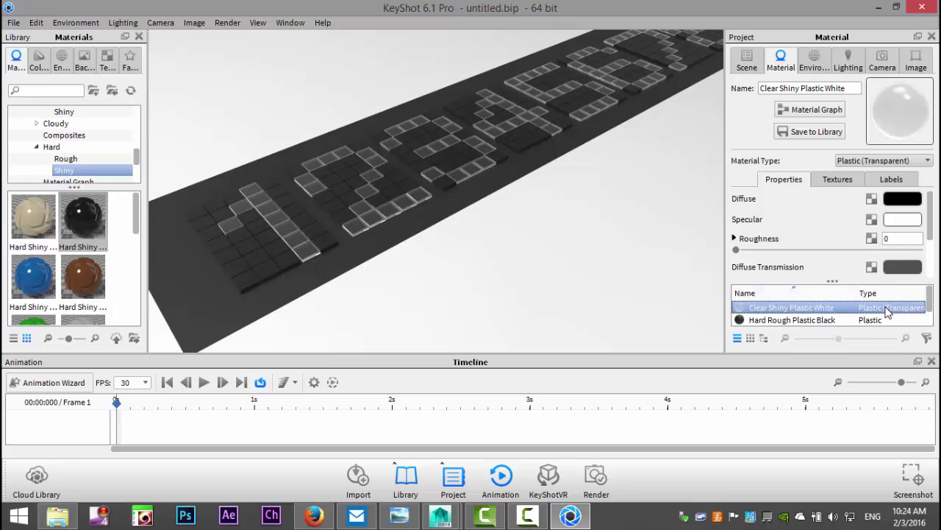
- Change the material type from Plastic (Transparent) to Emissive at intensity 30, viewing from lower
{"action": "scroll", "coordinate": [802, 231], "scroll_direction": "down", "scroll_amount": 1}
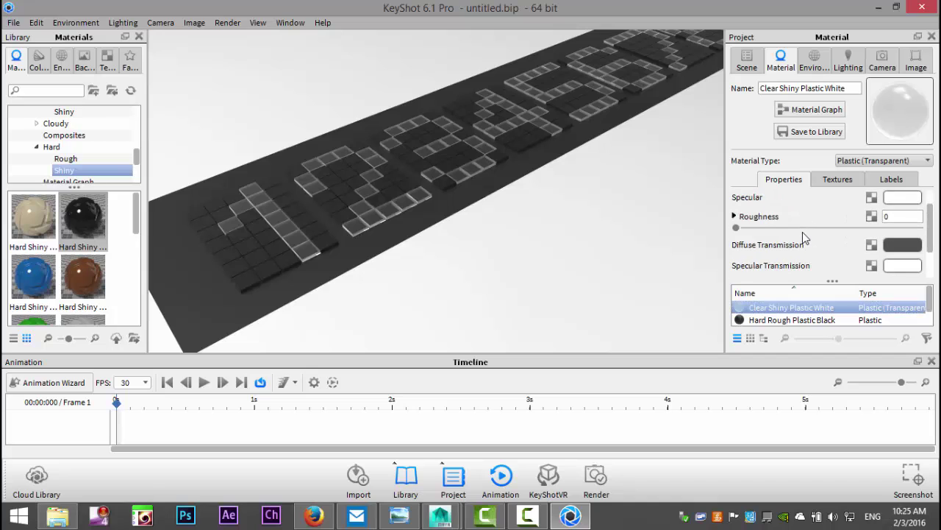
{"action": "scroll", "coordinate": [806, 233], "scroll_direction": "up", "scroll_amount": 1}
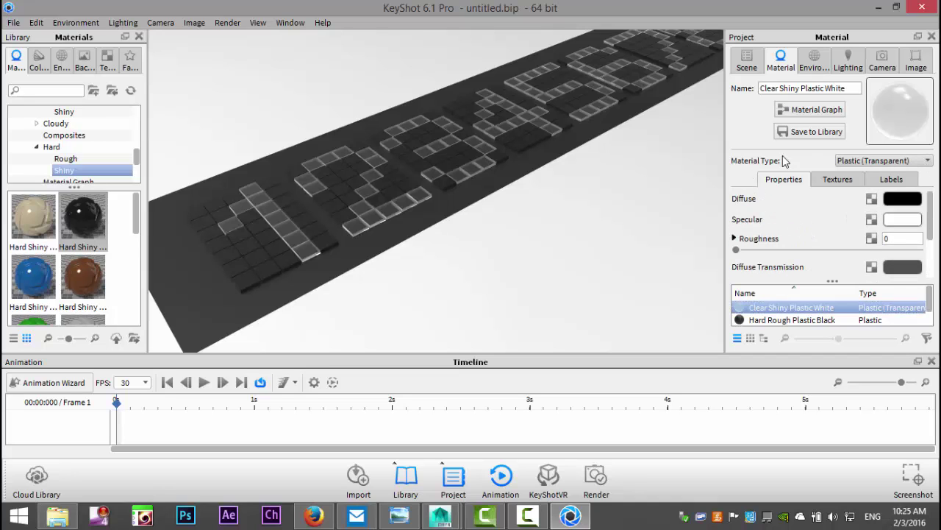
{"action": "left_click", "coordinate": [874, 163]}
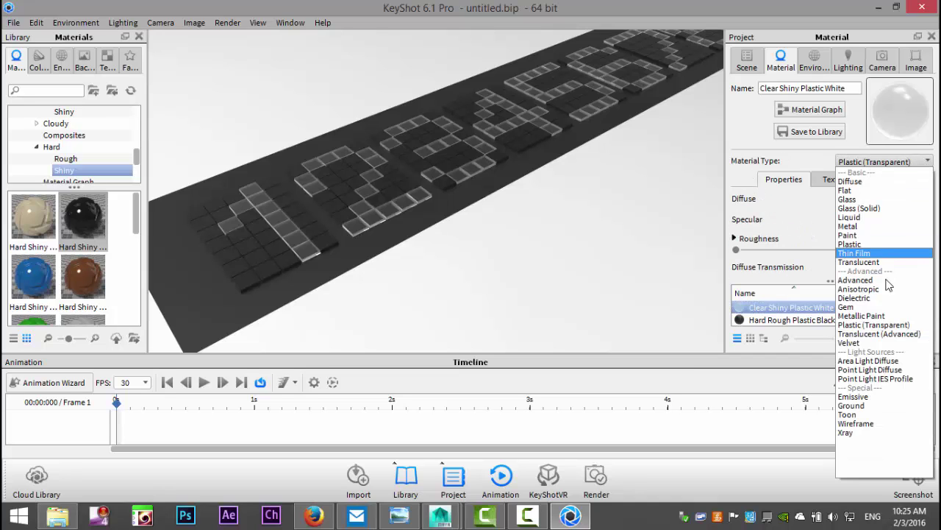
{"action": "left_click", "coordinate": [877, 398]}
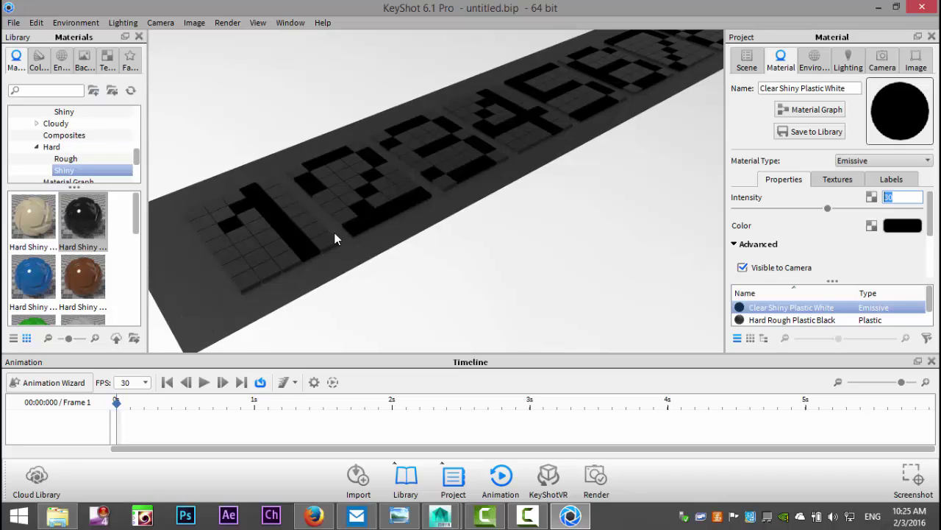
{"action": "left_click_drag", "start_coordinate": [365, 223], "coordinate": [415, 228]}
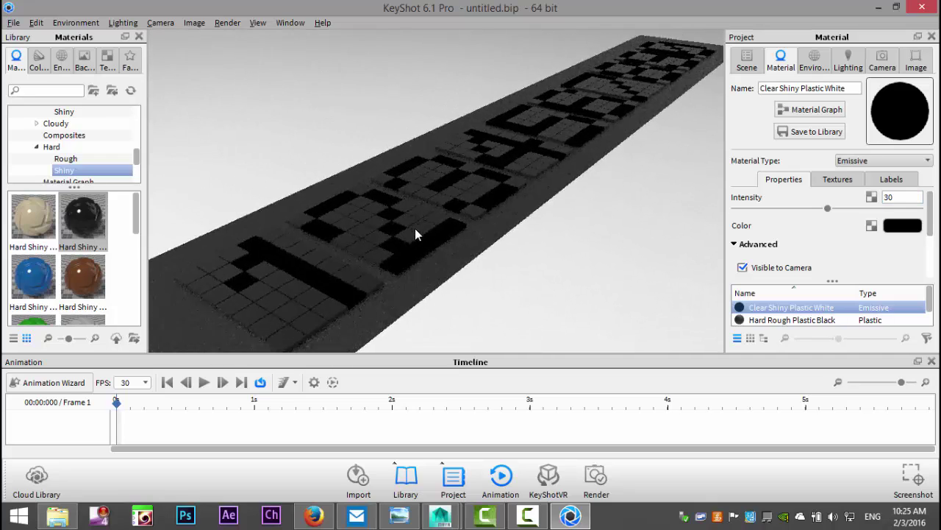
{"action": "left_click", "coordinate": [62, 60]}
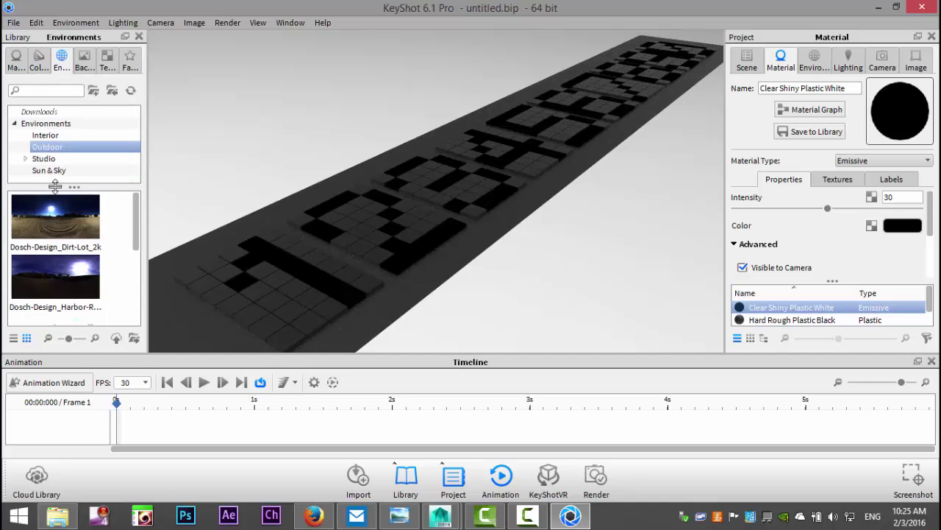
- Set the first Interior photo as the backplate, then browse the Outdoor backplates
{"action": "left_click", "coordinate": [85, 62]}
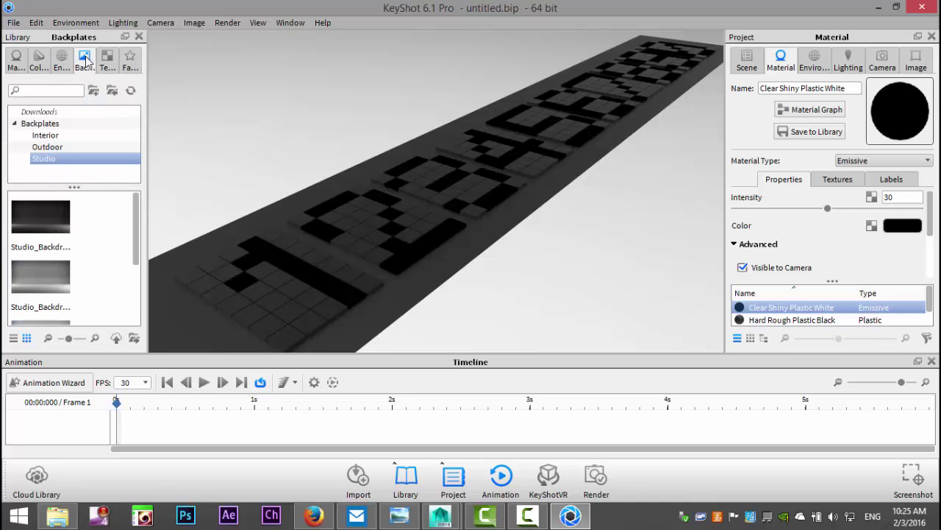
{"action": "left_click", "coordinate": [45, 135]}
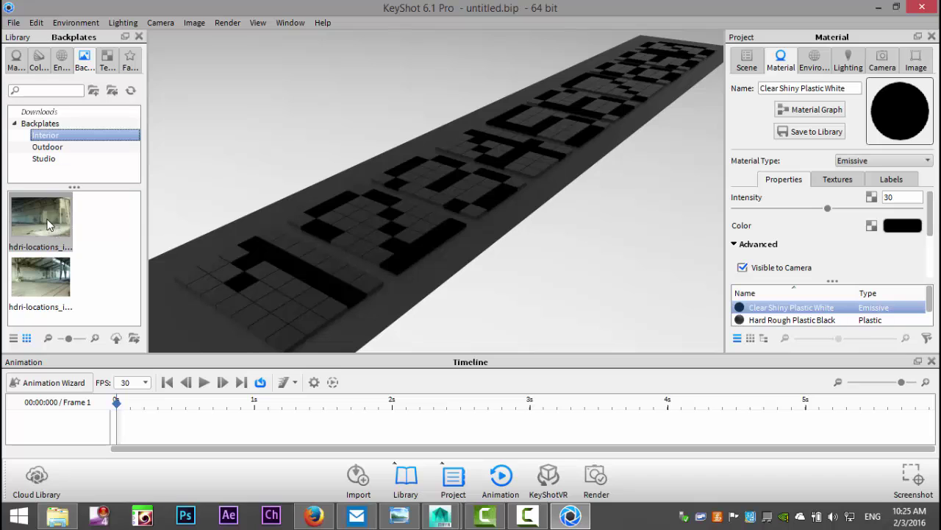
{"action": "left_click_drag", "start_coordinate": [45, 224], "coordinate": [226, 151]}
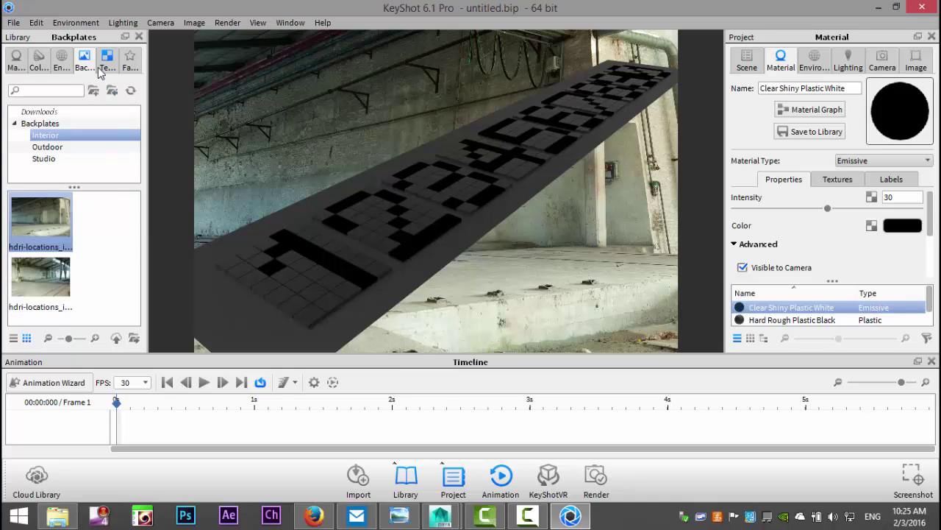
{"action": "left_click", "coordinate": [64, 65]}
{"action": "left_click", "coordinate": [36, 61]}
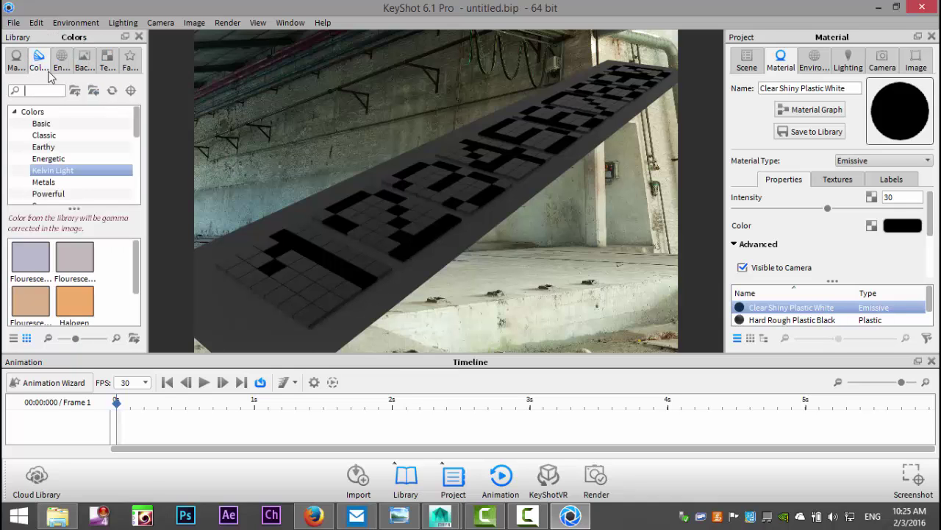
{"action": "left_click", "coordinate": [83, 62]}
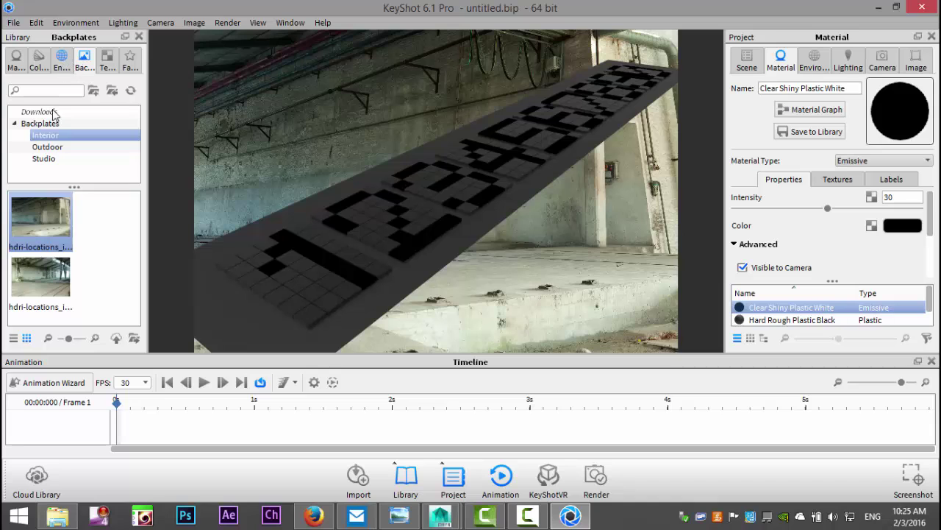
{"action": "left_click", "coordinate": [48, 146]}
{"action": "scroll", "coordinate": [82, 219], "scroll_direction": "down", "scroll_amount": 2}
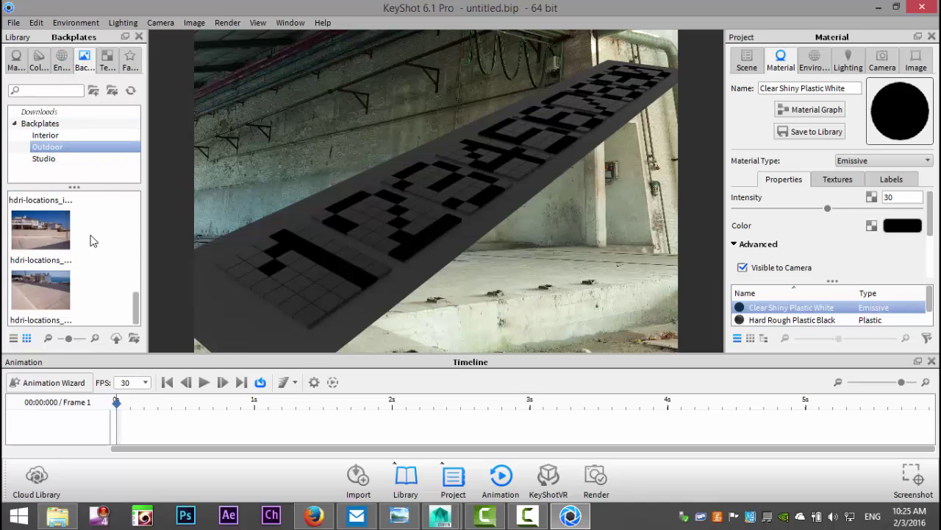
{"action": "scroll", "coordinate": [92, 239], "scroll_direction": "up", "scroll_amount": 3}
{"action": "scroll", "coordinate": [92, 236], "scroll_direction": "up", "scroll_amount": 3}
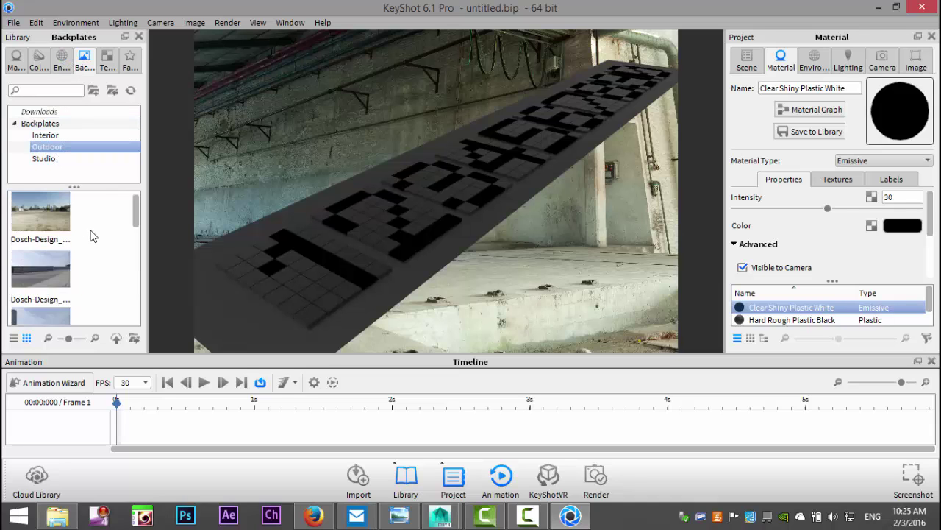
- Light the scene with the Conference_Room_3k environment and orbit to show the slab's top face
{"action": "left_click", "coordinate": [61, 64]}
{"action": "left_click", "coordinate": [40, 65]}
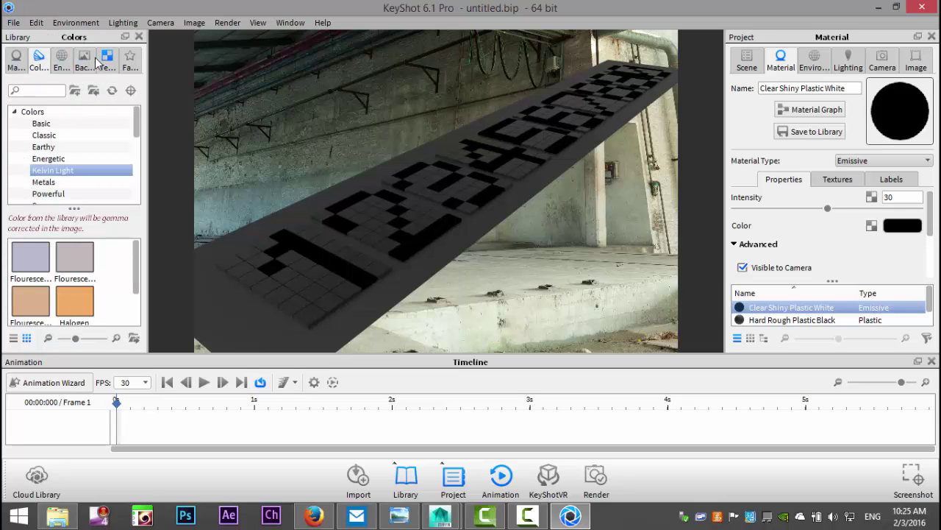
{"action": "left_click", "coordinate": [86, 64]}
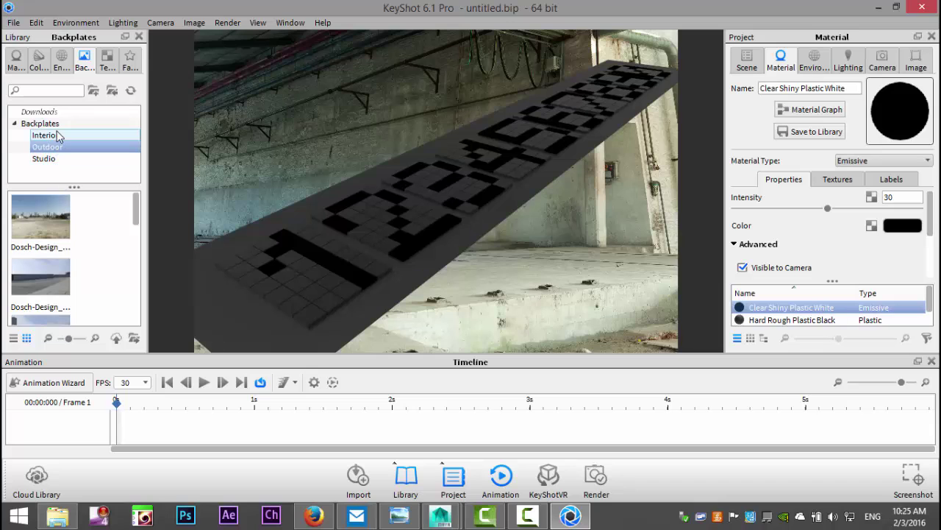
{"action": "left_click", "coordinate": [63, 63]}
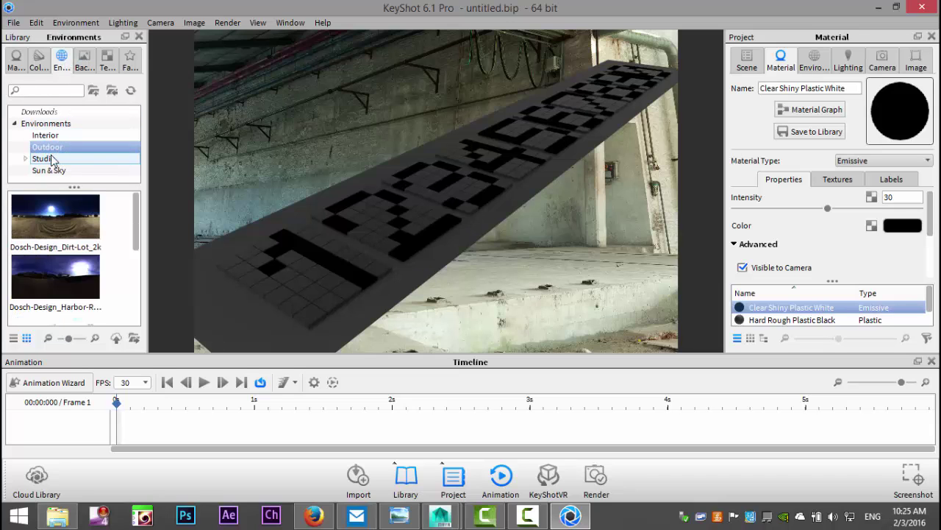
{"action": "left_click", "coordinate": [78, 147]}
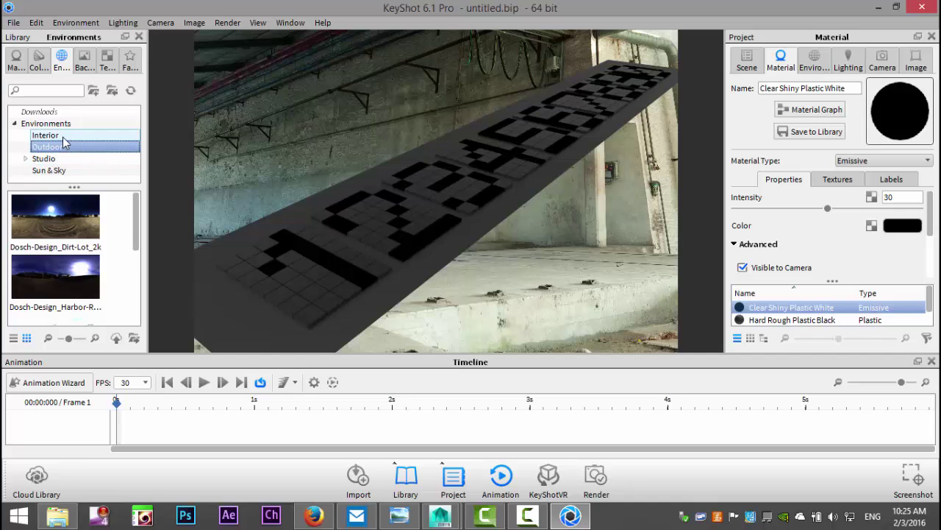
{"action": "left_click", "coordinate": [63, 136]}
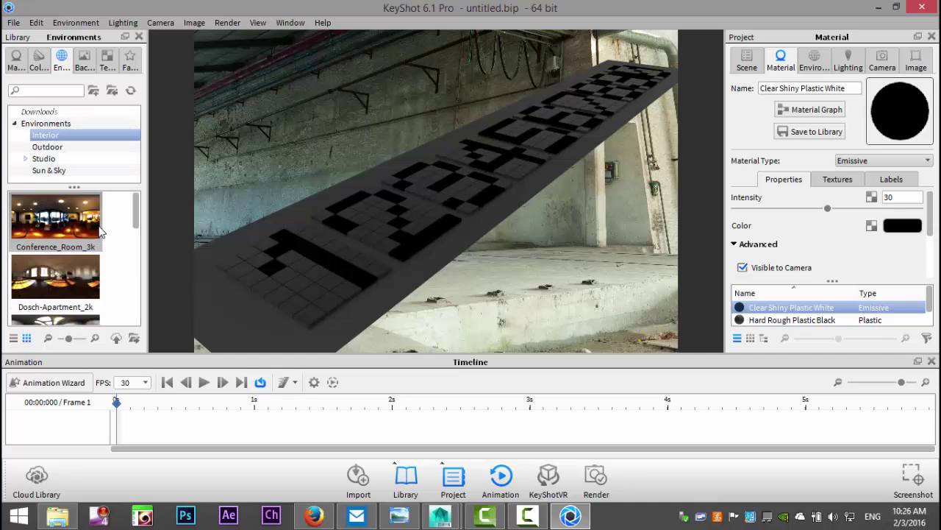
{"action": "left_click_drag", "start_coordinate": [101, 232], "coordinate": [261, 151]}
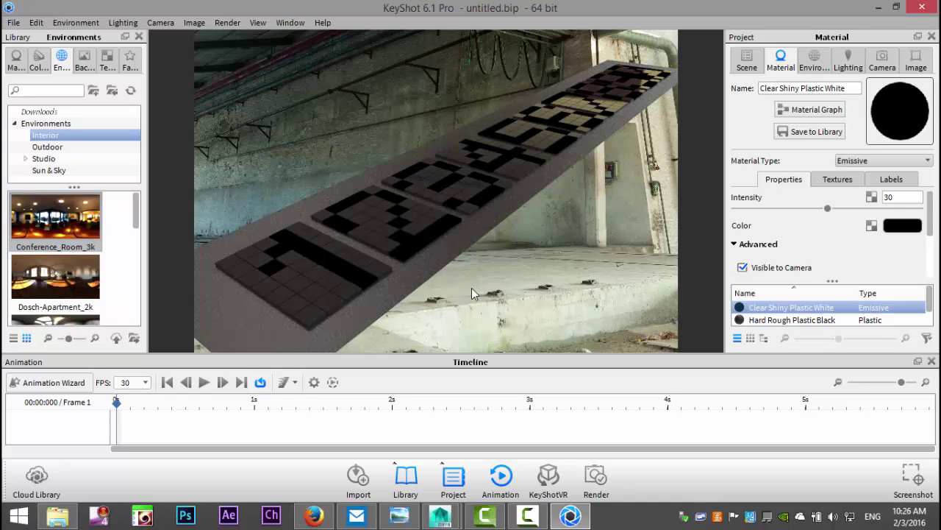
{"action": "left_click_drag", "start_coordinate": [478, 269], "coordinate": [494, 247]}
{"action": "left_click_drag", "start_coordinate": [491, 253], "coordinate": [481, 237]}
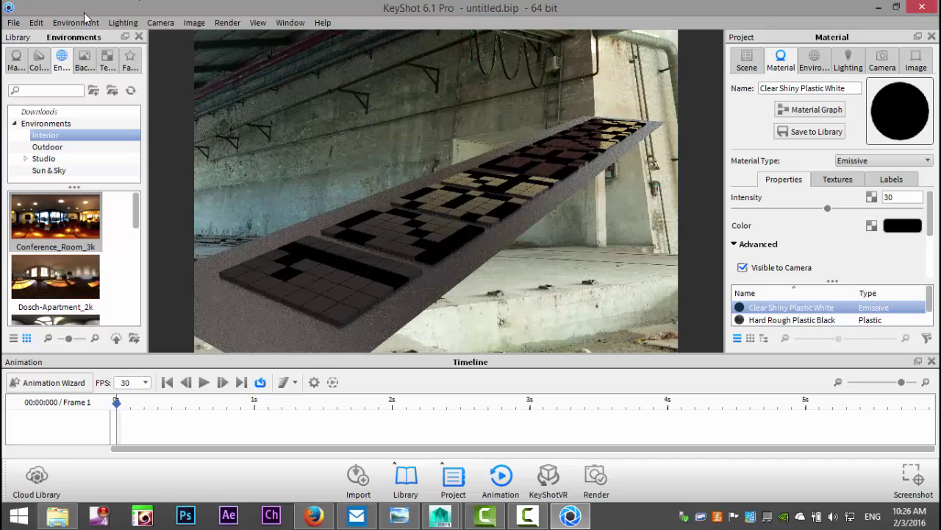
- Switch lighting to Full Simulation and apply the 3 Point Sharp High 2k studio environment
{"action": "left_click", "coordinate": [123, 22]}
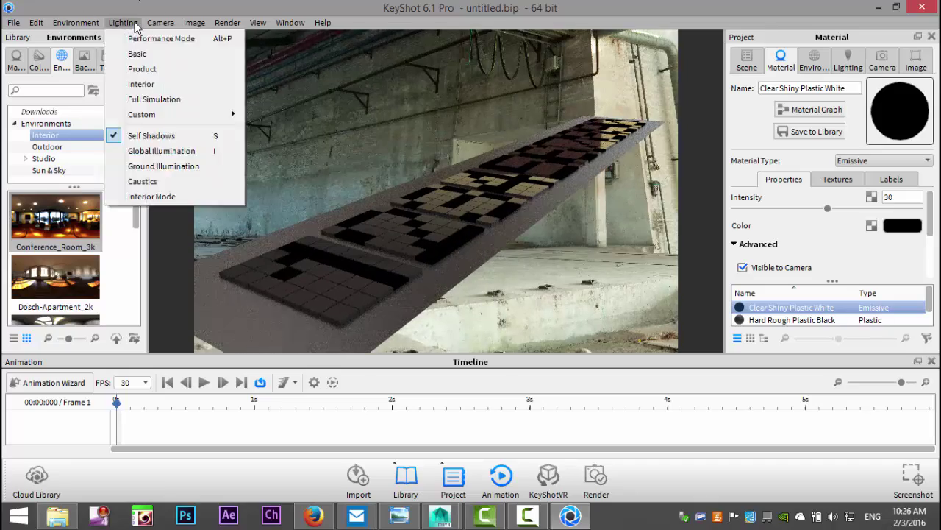
{"action": "left_click", "coordinate": [162, 99]}
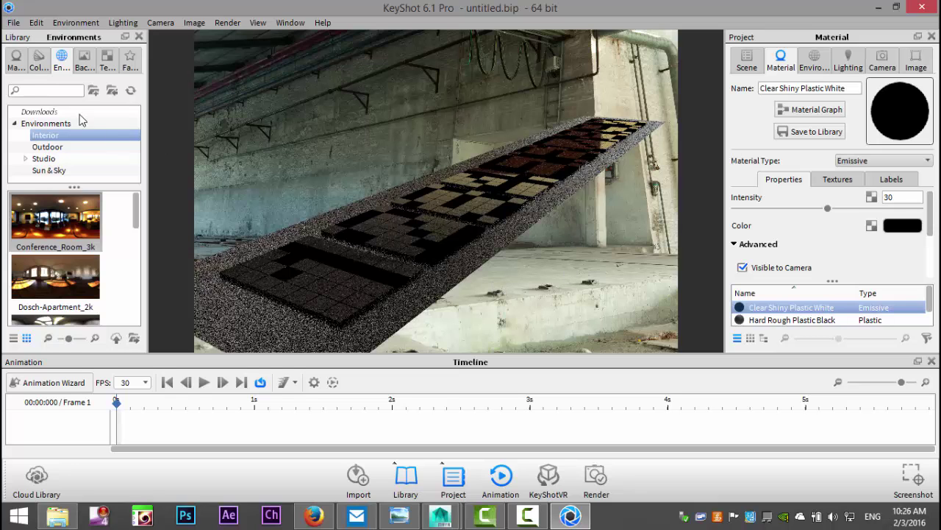
{"action": "double_click", "coordinate": [67, 161]}
{"action": "scroll", "coordinate": [68, 166], "scroll_direction": "down", "scroll_amount": 1}
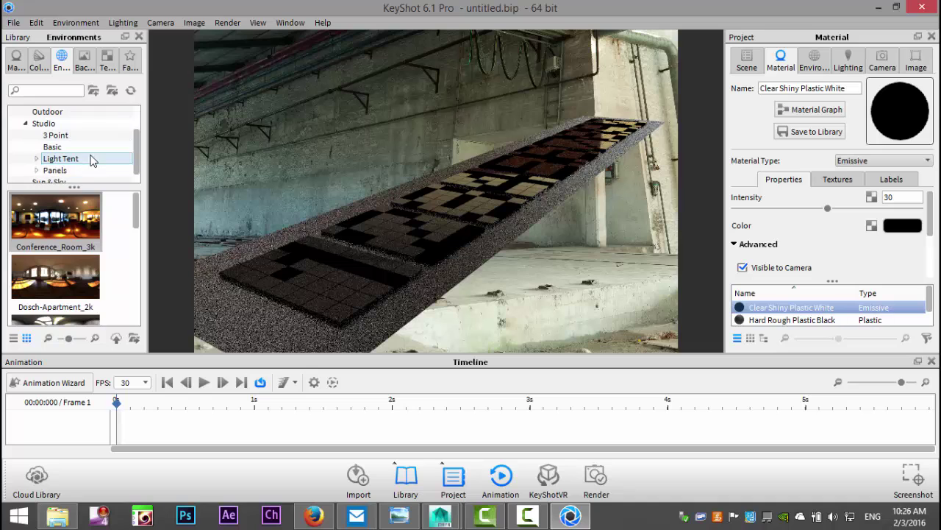
{"action": "scroll", "coordinate": [77, 153], "scroll_direction": "down", "scroll_amount": 1}
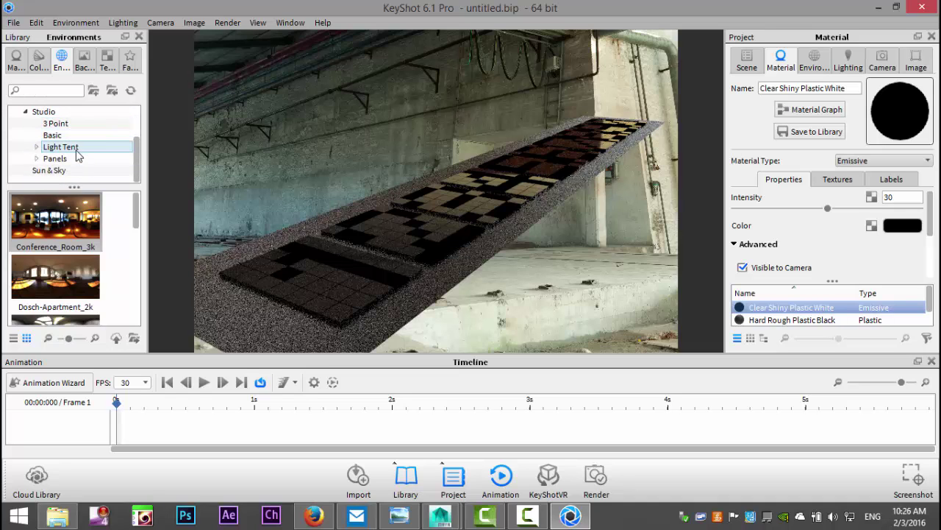
{"action": "left_click", "coordinate": [56, 123]}
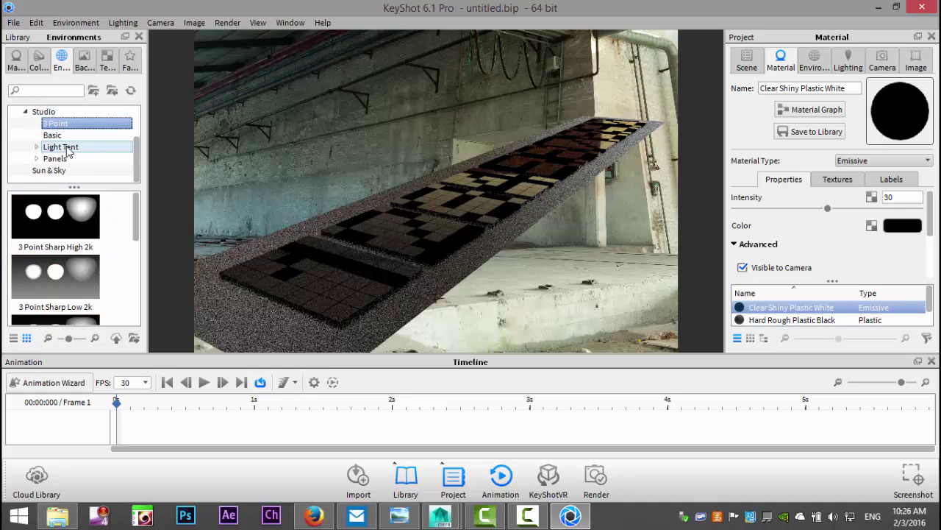
{"action": "left_click_drag", "start_coordinate": [57, 219], "coordinate": [274, 143]}
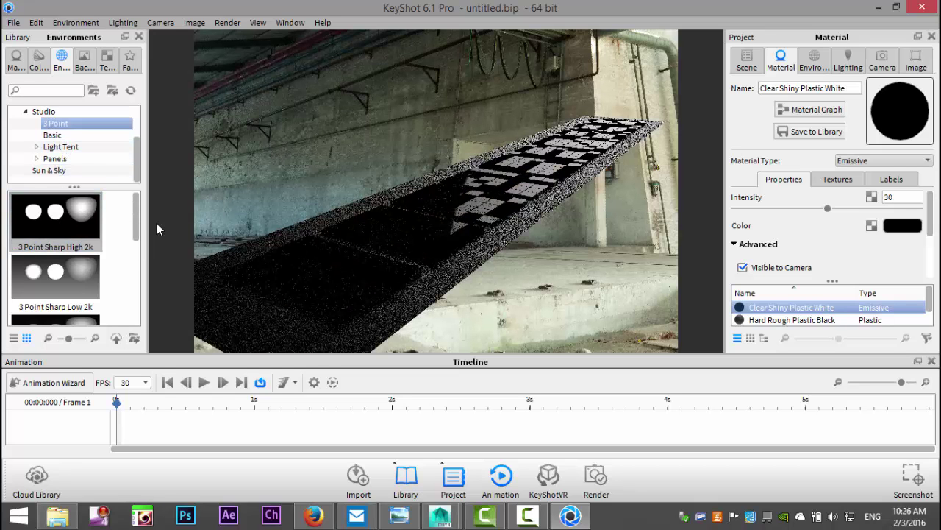
- Replace the environment with office desk 2k from the Interior environments
{"action": "scroll", "coordinate": [81, 147], "scroll_direction": "up", "scroll_amount": 2}
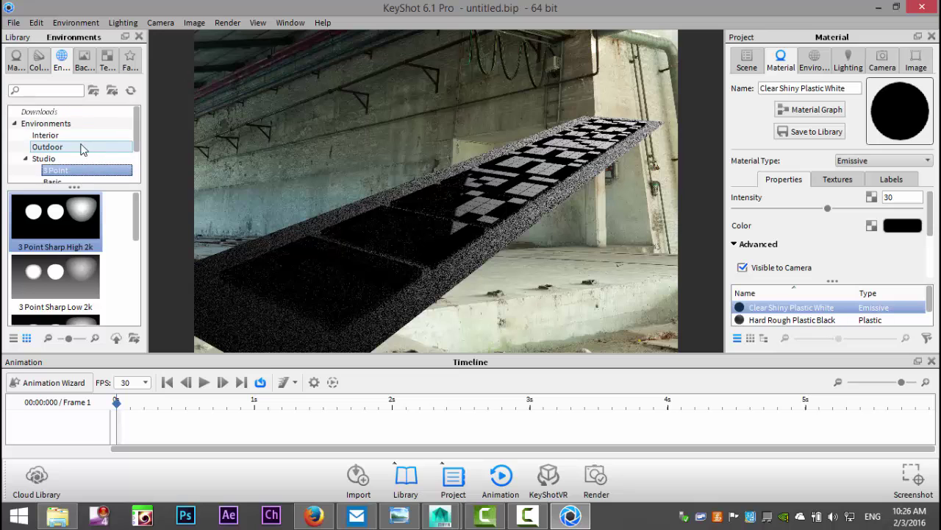
{"action": "left_click", "coordinate": [76, 136]}
{"action": "scroll", "coordinate": [82, 162], "scroll_direction": "down", "scroll_amount": 2}
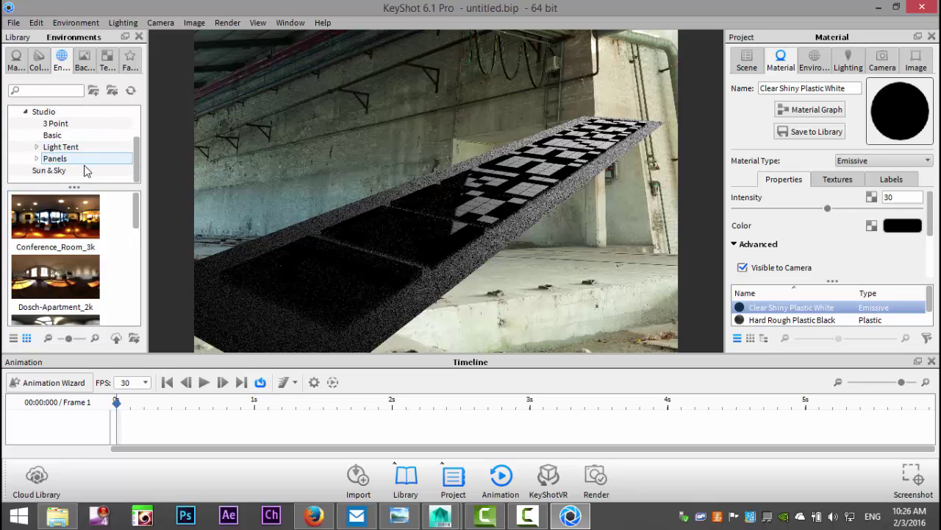
{"action": "scroll", "coordinate": [93, 232], "scroll_direction": "down", "scroll_amount": 5}
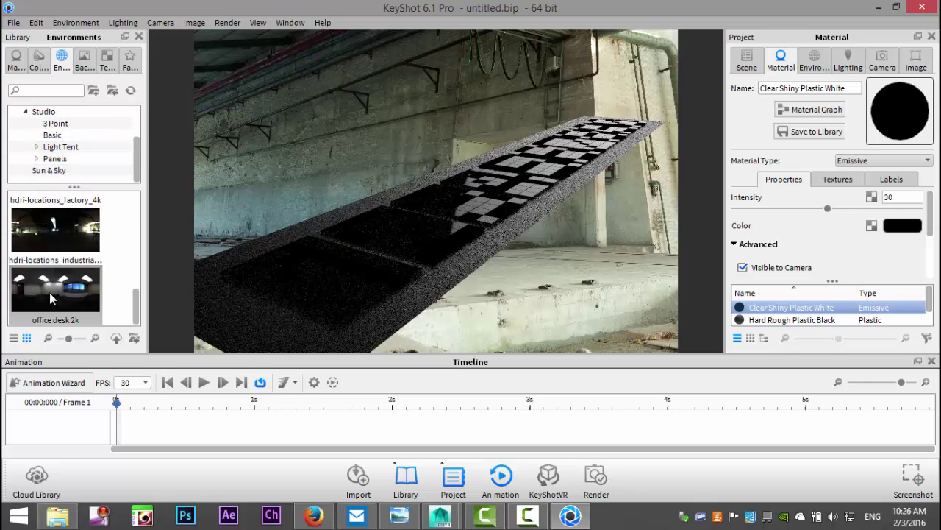
{"action": "left_click_drag", "start_coordinate": [50, 292], "coordinate": [330, 166]}
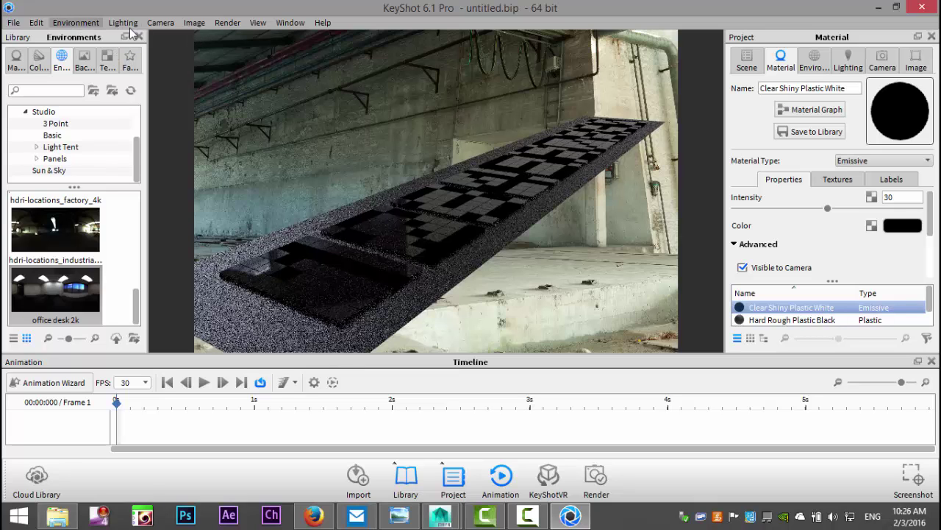
{"action": "left_click", "coordinate": [84, 62]}
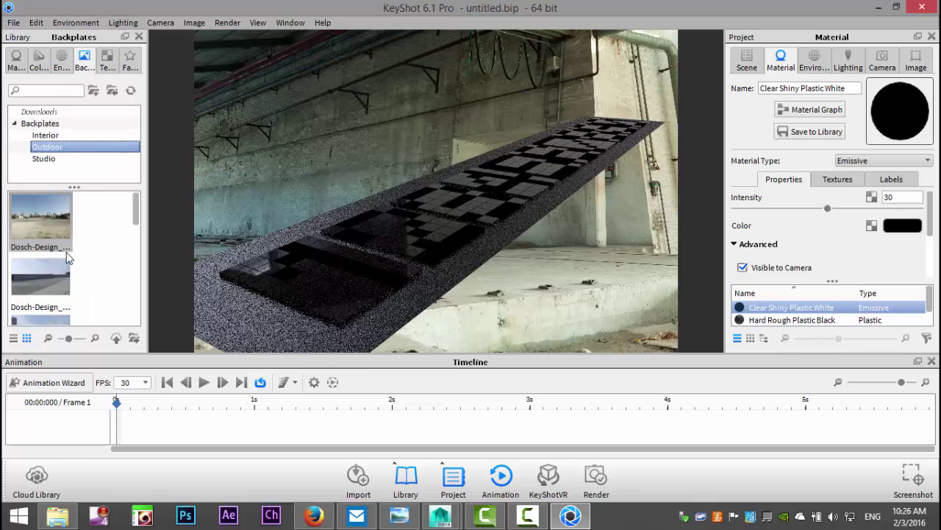
- Place a grey Studio_Backdrop image from the Studio backplates behind the digit slab
{"action": "left_click", "coordinate": [55, 136]}
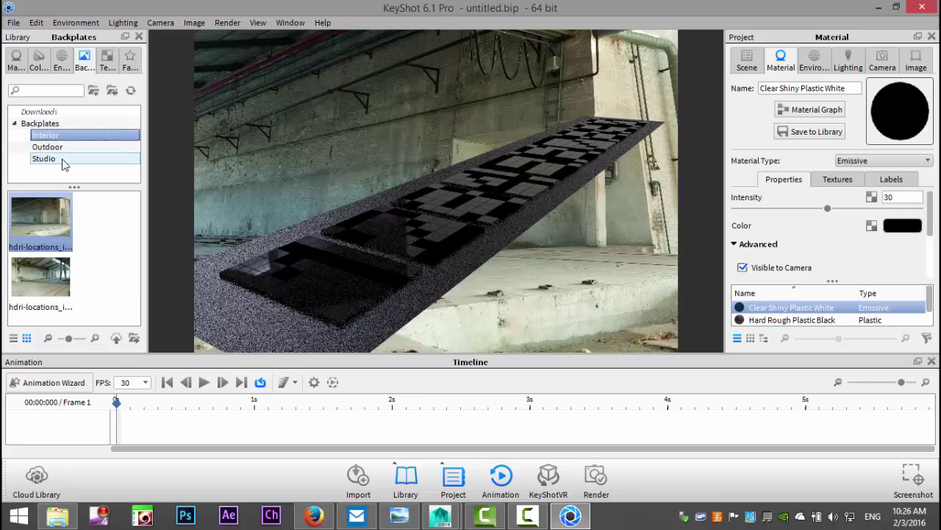
{"action": "left_click", "coordinate": [44, 158]}
{"action": "left_click_drag", "start_coordinate": [41, 279], "coordinate": [271, 167]}
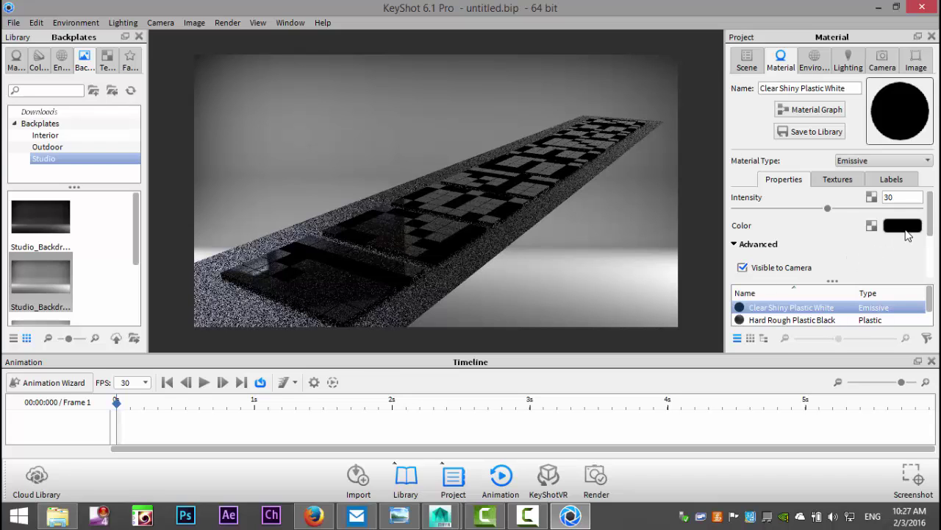
{"action": "left_click", "coordinate": [232, 24]}
- Render a 1280 x 720 still image into the Desktop folder
{"action": "left_click", "coordinate": [268, 134]}
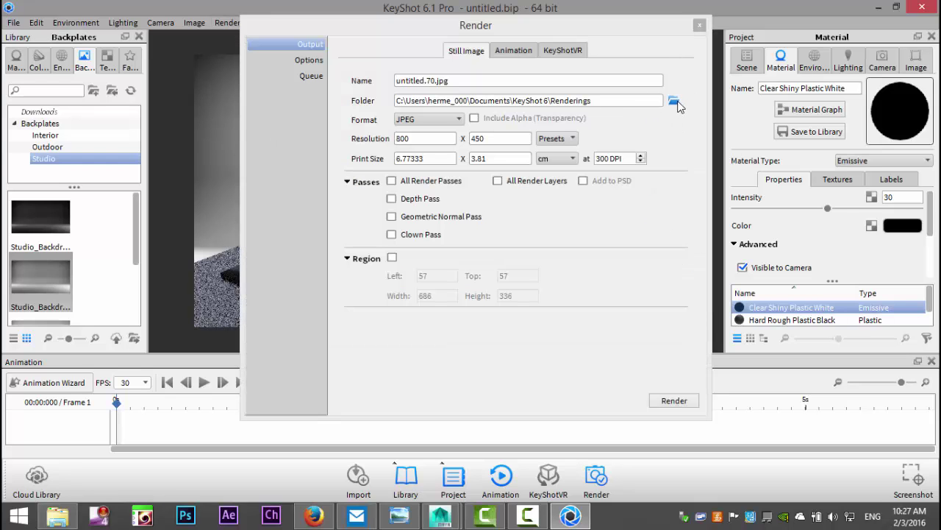
{"action": "left_click", "coordinate": [674, 103]}
{"action": "left_click", "coordinate": [300, 132]}
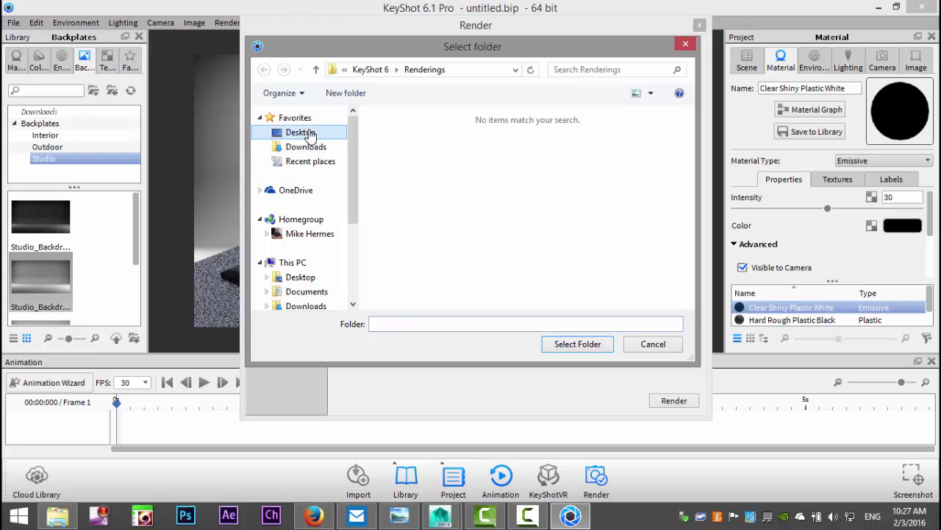
{"action": "left_click", "coordinate": [578, 343]}
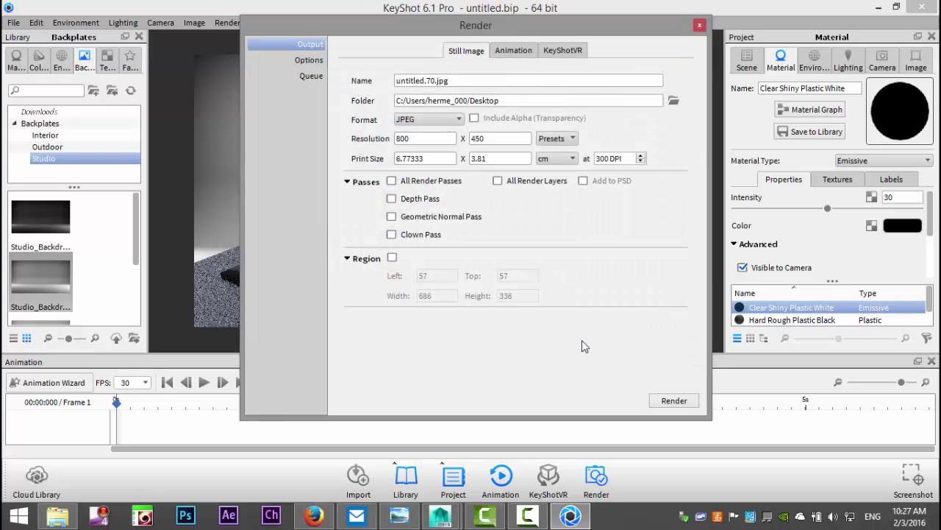
{"action": "left_click", "coordinate": [573, 139]}
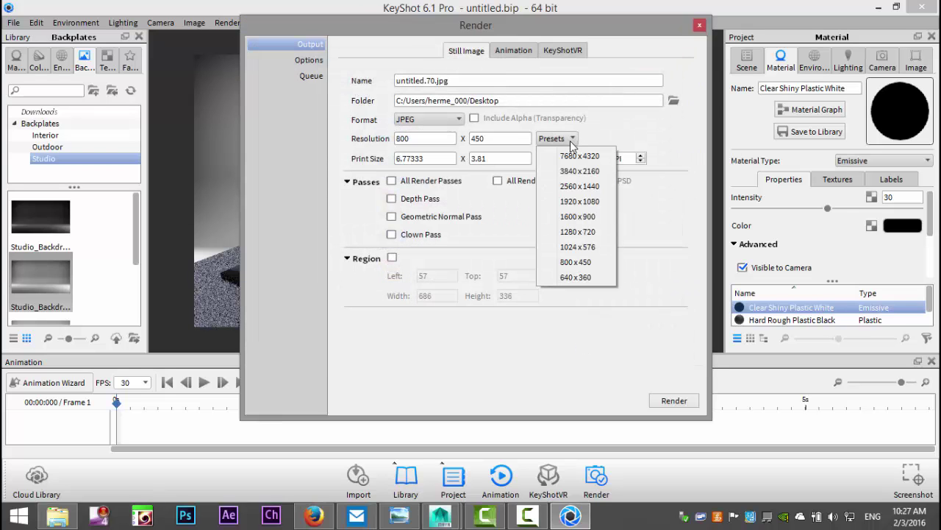
{"action": "left_click", "coordinate": [578, 232]}
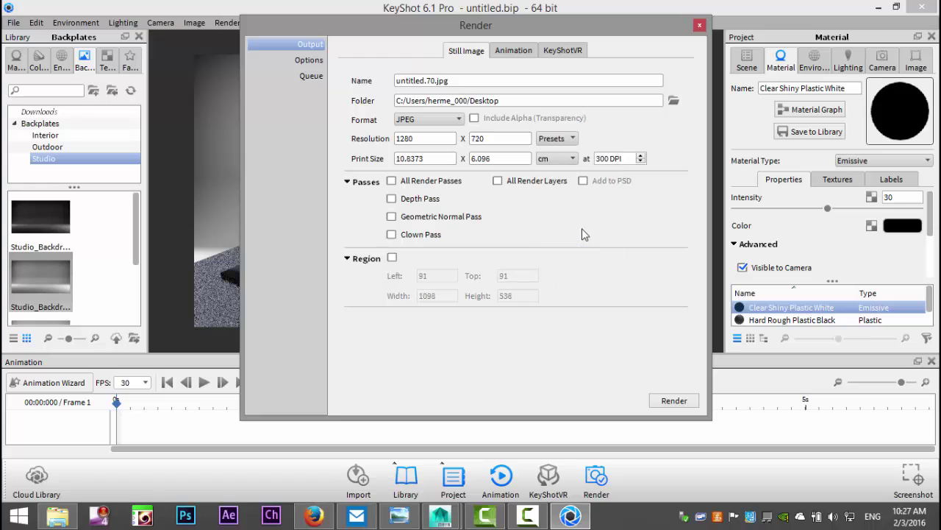
{"action": "left_click", "coordinate": [675, 403]}
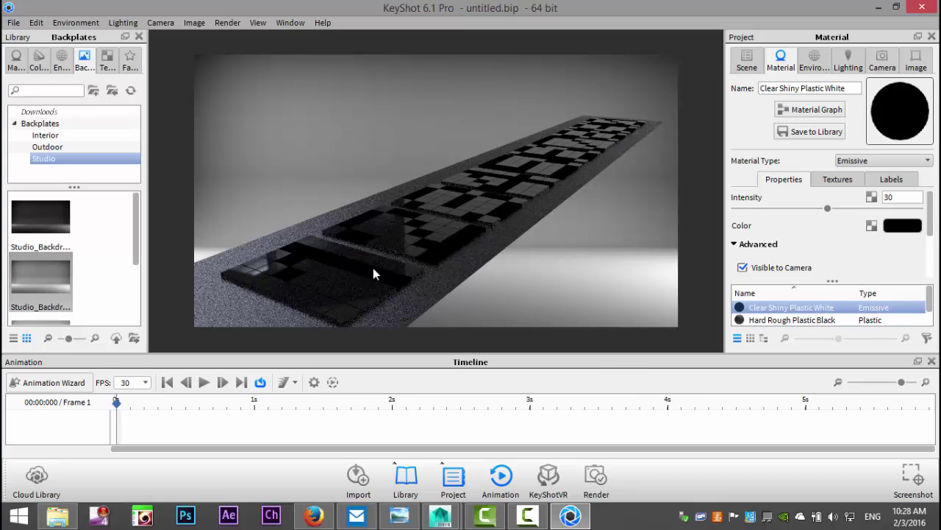
- Set the emissive material colour to blue RGB 63, 63, 154
{"action": "left_click", "coordinate": [909, 230]}
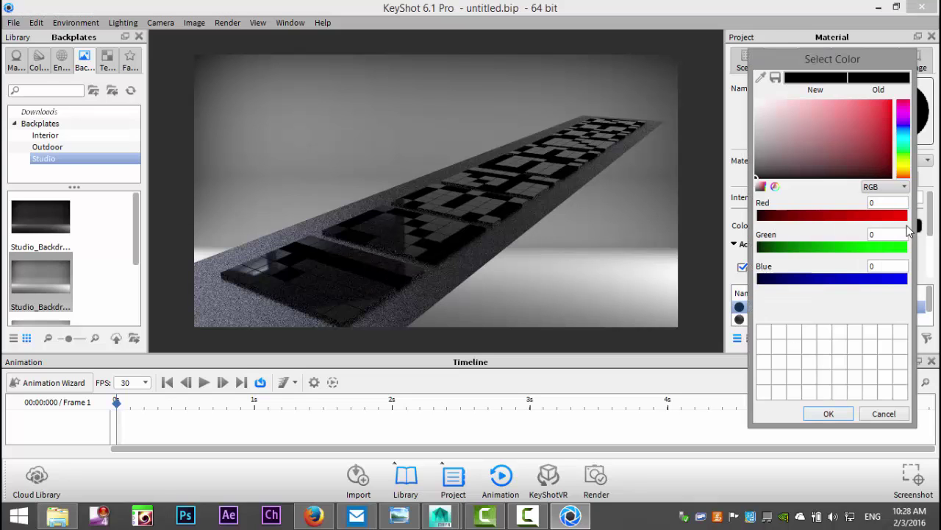
{"action": "left_click_drag", "start_coordinate": [847, 279], "coordinate": [865, 285]}
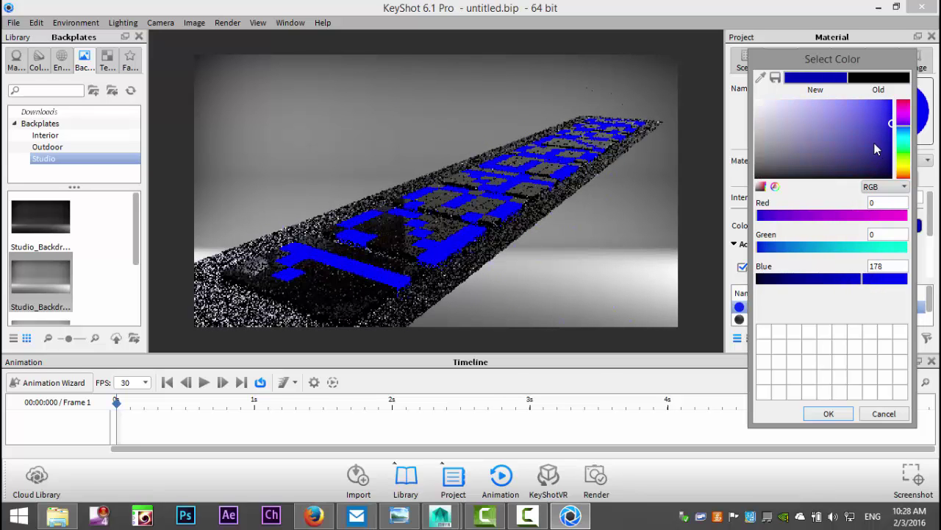
{"action": "mouse_move", "coordinate": [885, 123]}
{"action": "left_mouse_down"}
{"action": "mouse_move", "coordinate": [816, 119]}
{"action": "mouse_move", "coordinate": [836, 130]}
{"action": "left_mouse_up"}
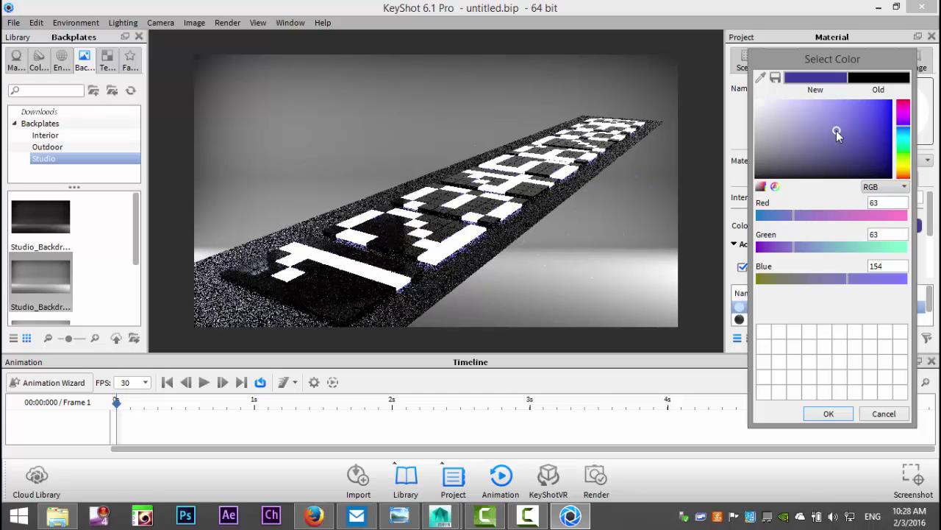
{"action": "left_click", "coordinate": [828, 413]}
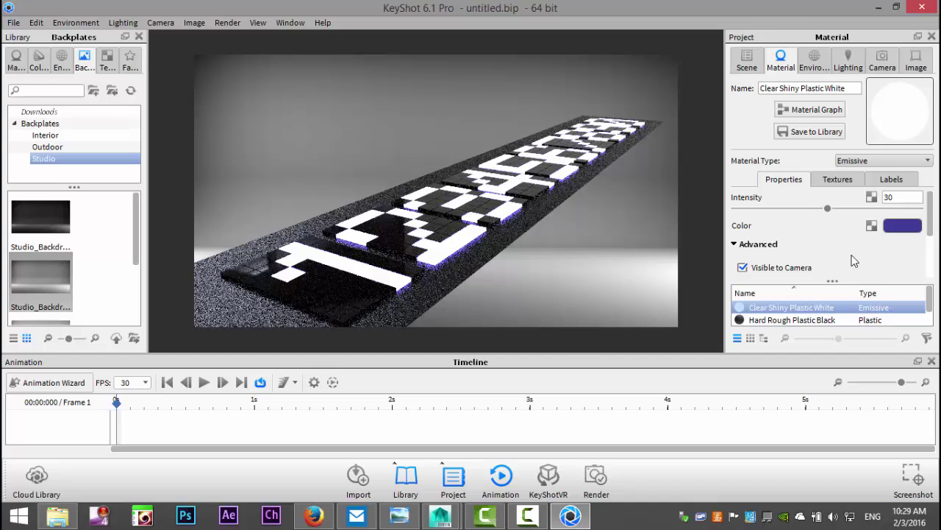
{"action": "scroll", "coordinate": [855, 259], "scroll_direction": "down", "scroll_amount": 2}
{"action": "scroll", "coordinate": [855, 258], "scroll_direction": "up", "scroll_amount": 2}
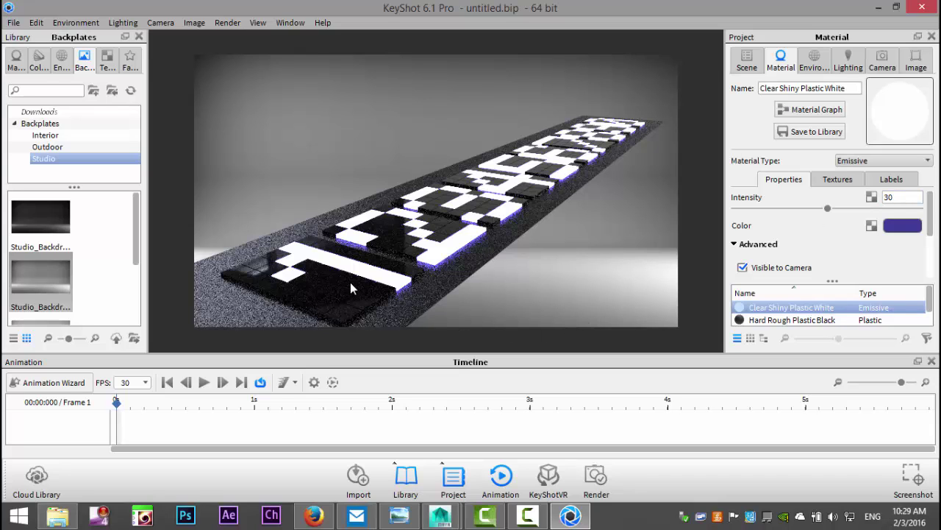
{"action": "left_click", "coordinate": [230, 22]}
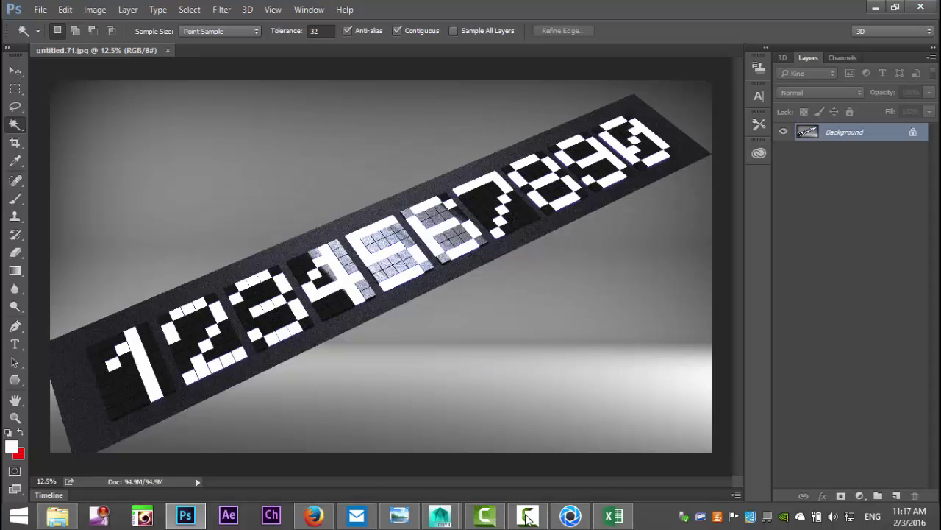